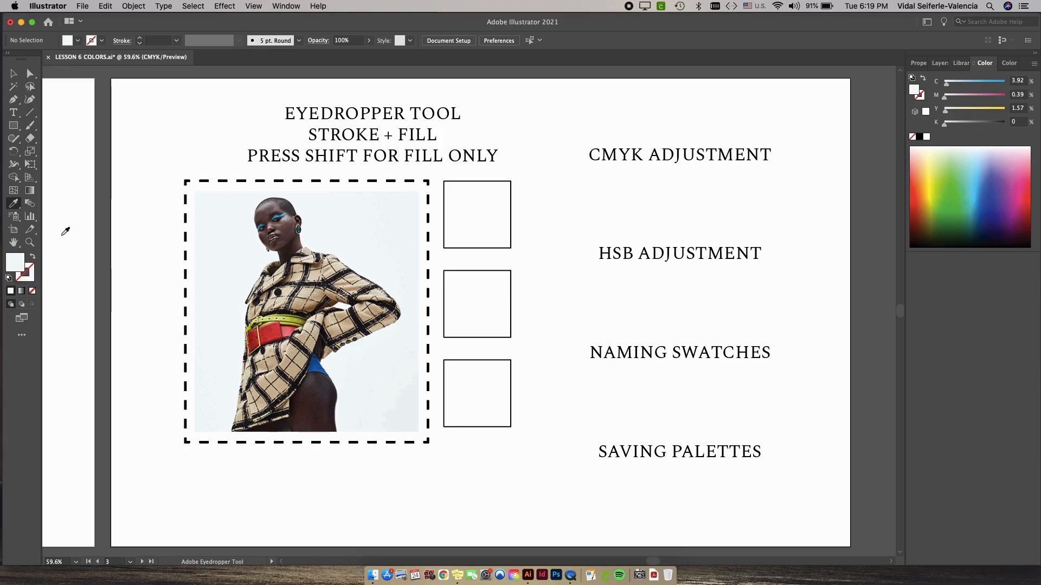
Hide the Color panel and show it again.
left_click(283, 5)
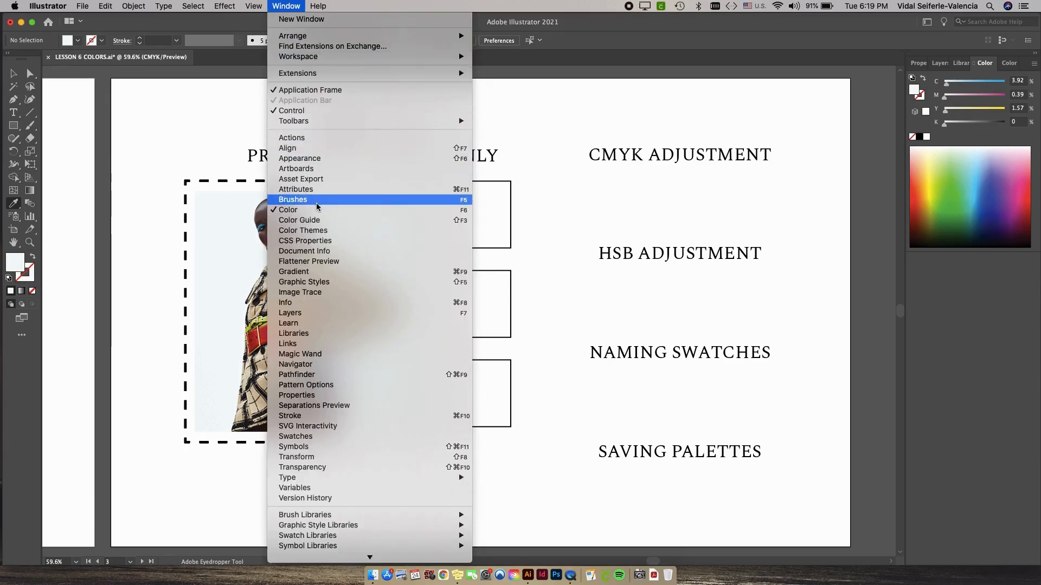
left_click(288, 209)
left_click(282, 6)
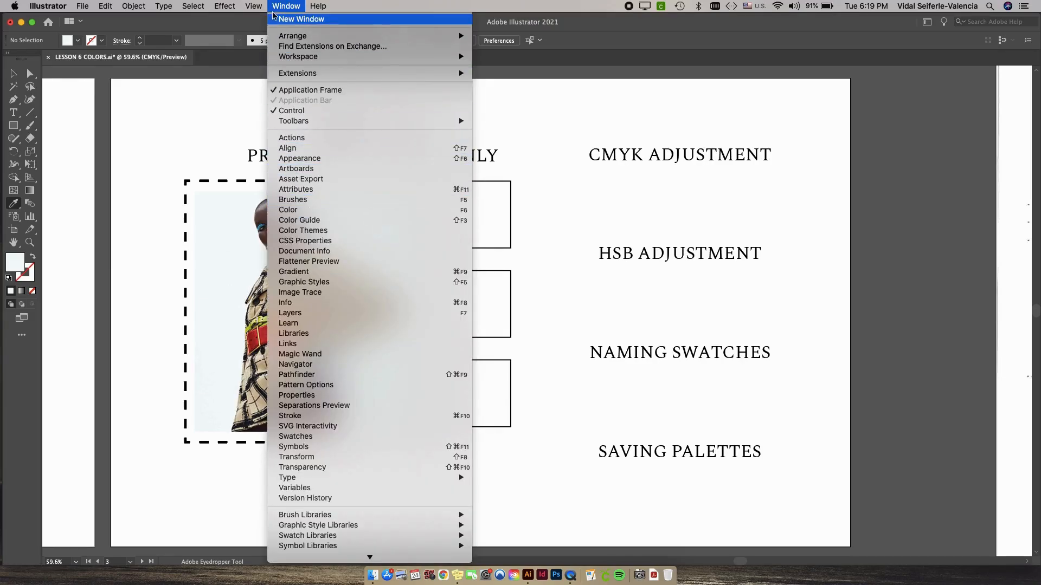
left_click(311, 210)
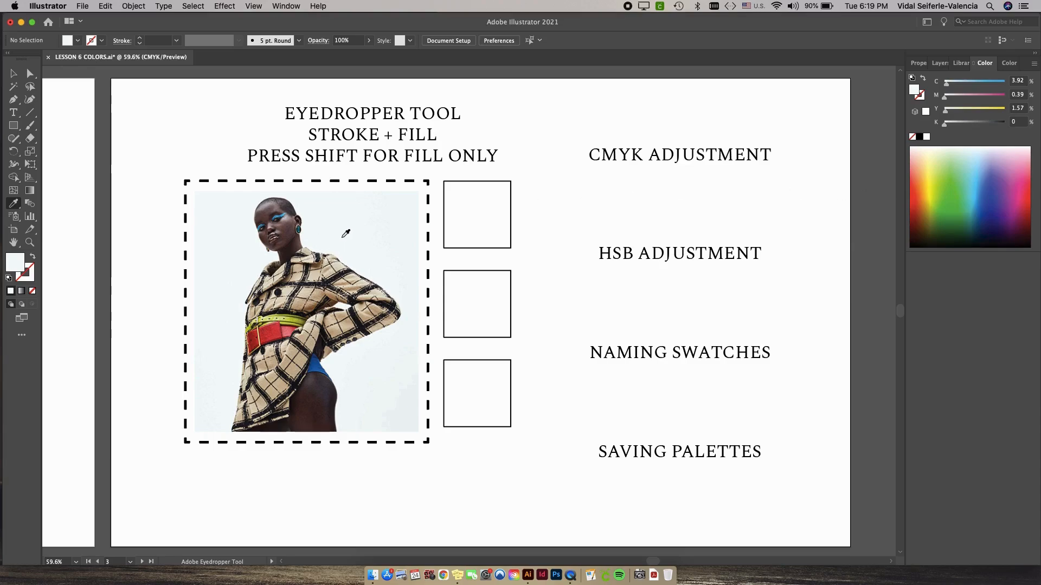
Fill the top square with the red sampled from the model's wide belt using the Eyedropper, dropping its stroke, and deselect it.
left_click_drag(342, 237, 332, 338)
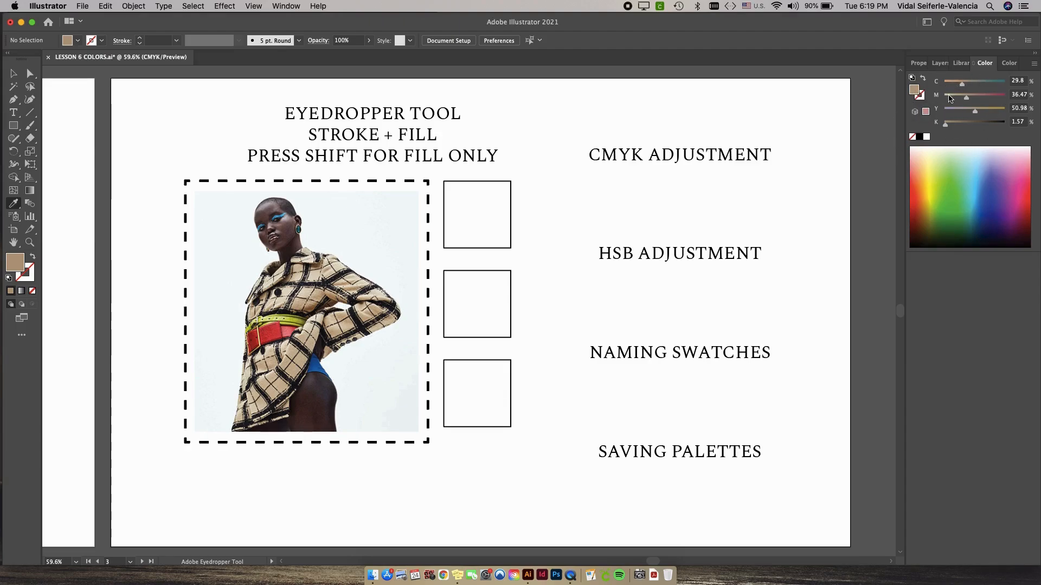
left_click(8, 76)
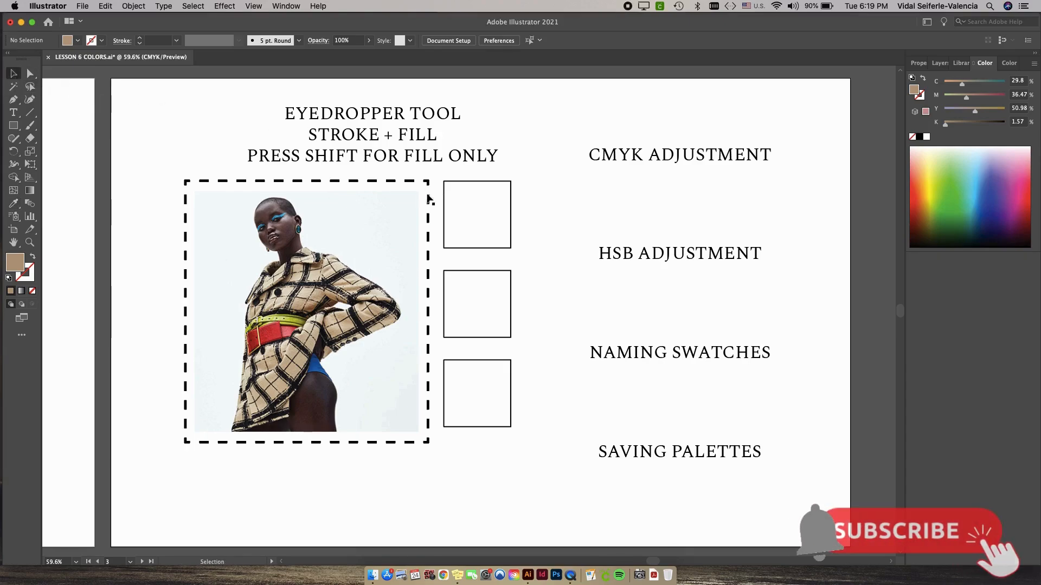
left_click(480, 248)
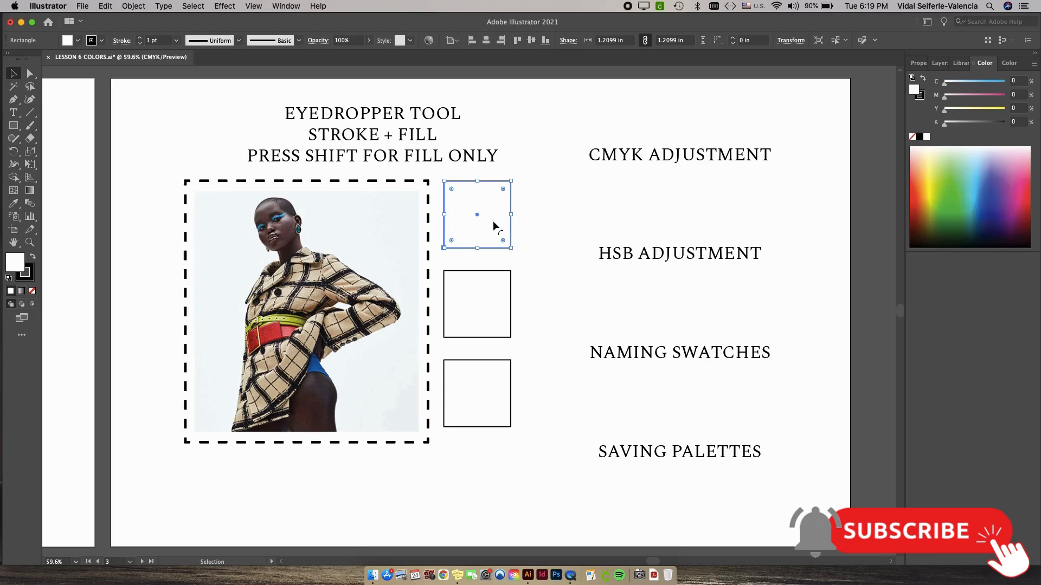
left_click(14, 204)
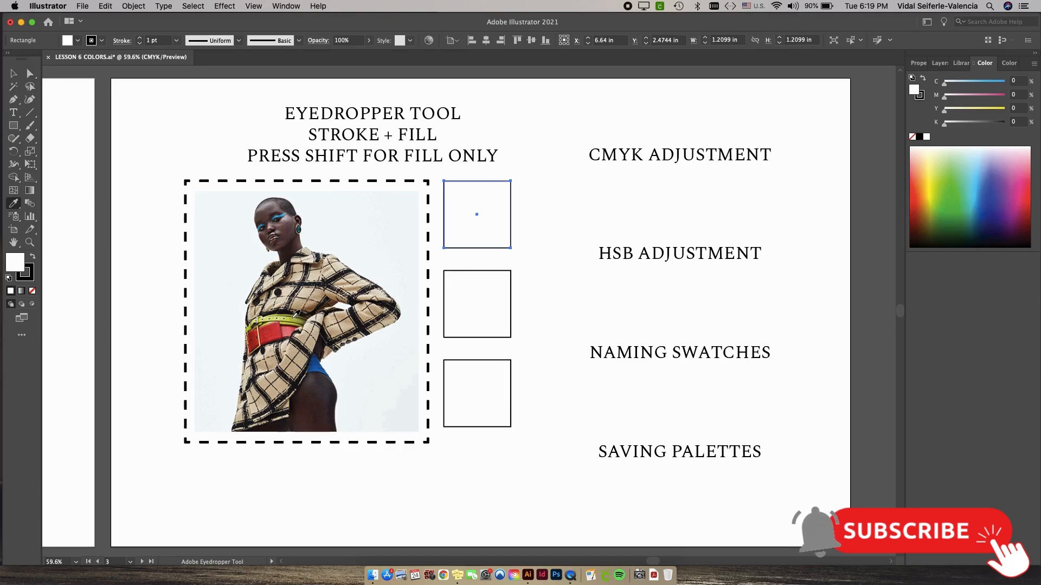
left_click(277, 328)
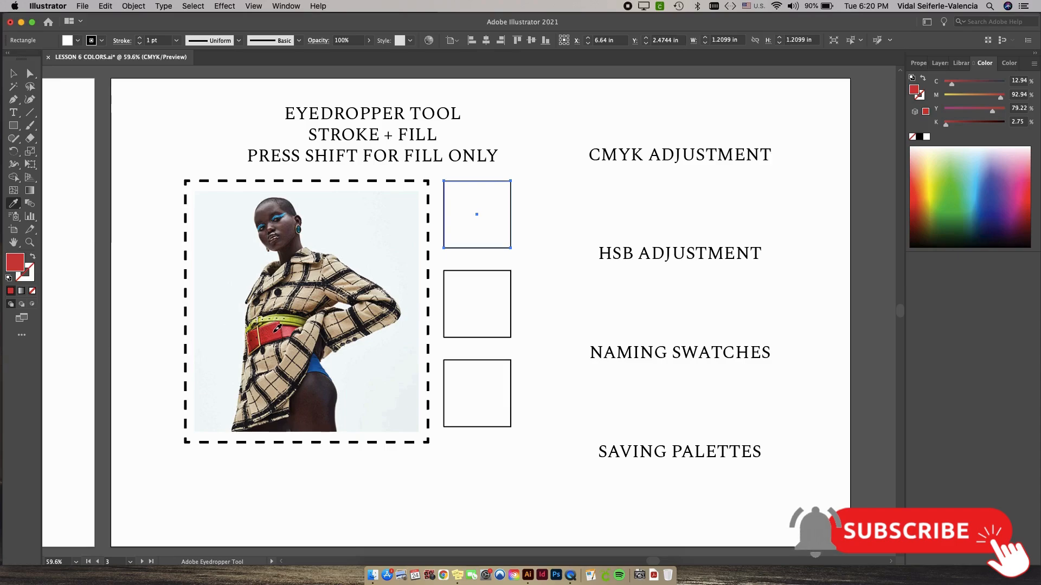
left_click(274, 327)
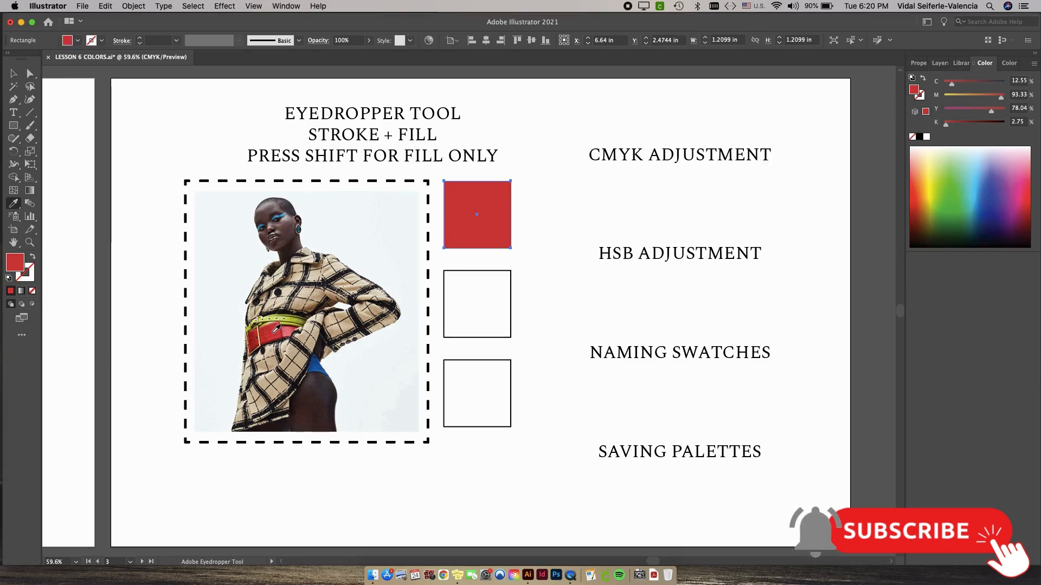
key("v")
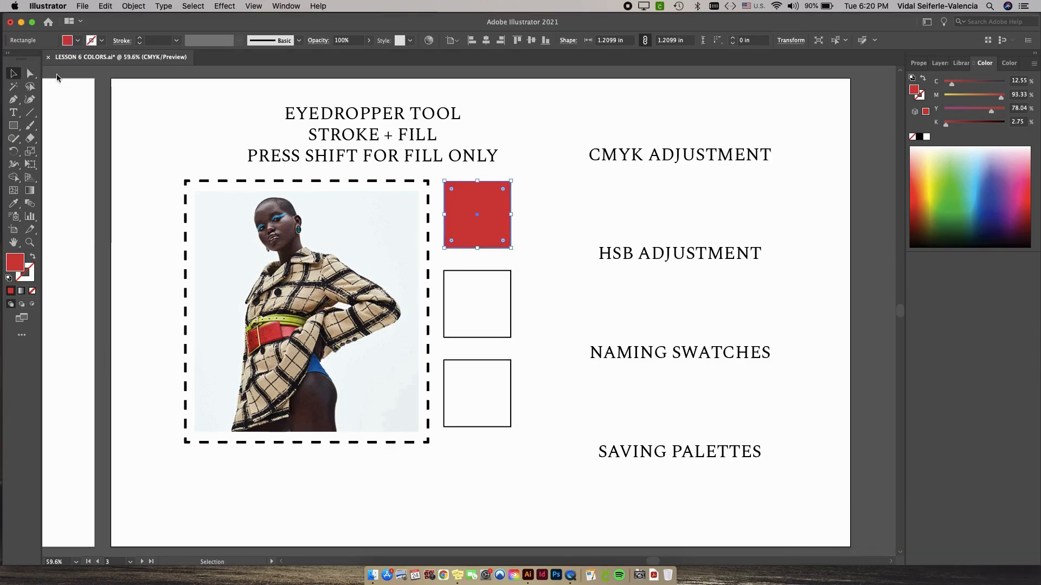
left_click(531, 209)
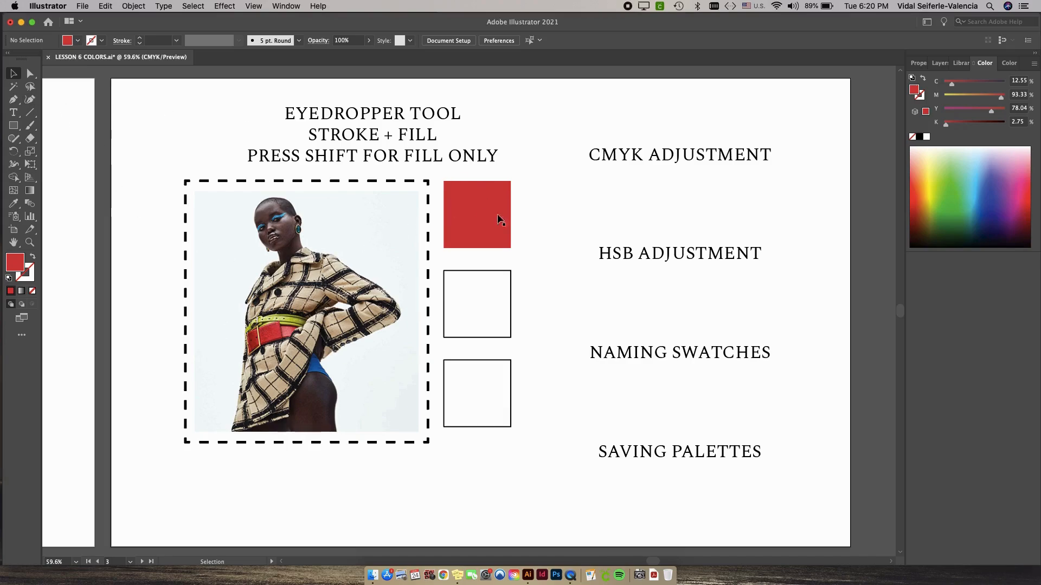
Copy the photo frame's dashed 3 pt black stroke and empty fill to the middle square with the Eyedropper and check its stroke options.
left_click(505, 276)
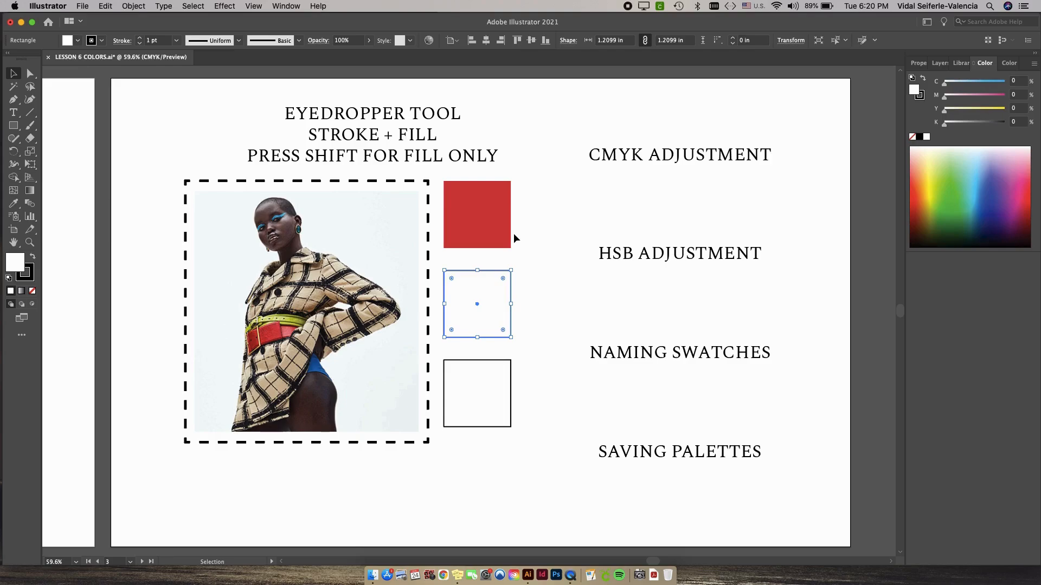
left_click(17, 205)
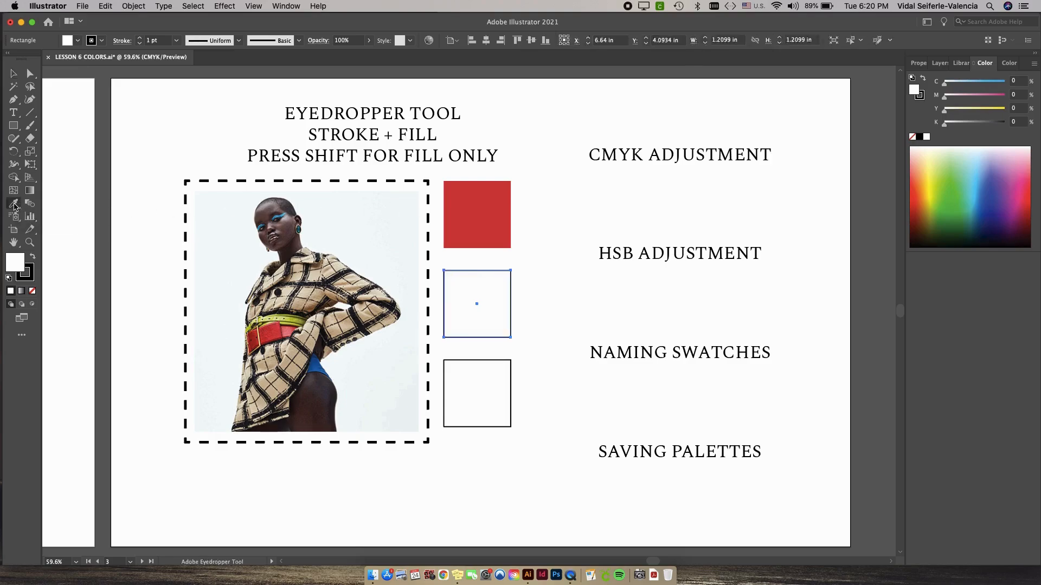
left_click(186, 182)
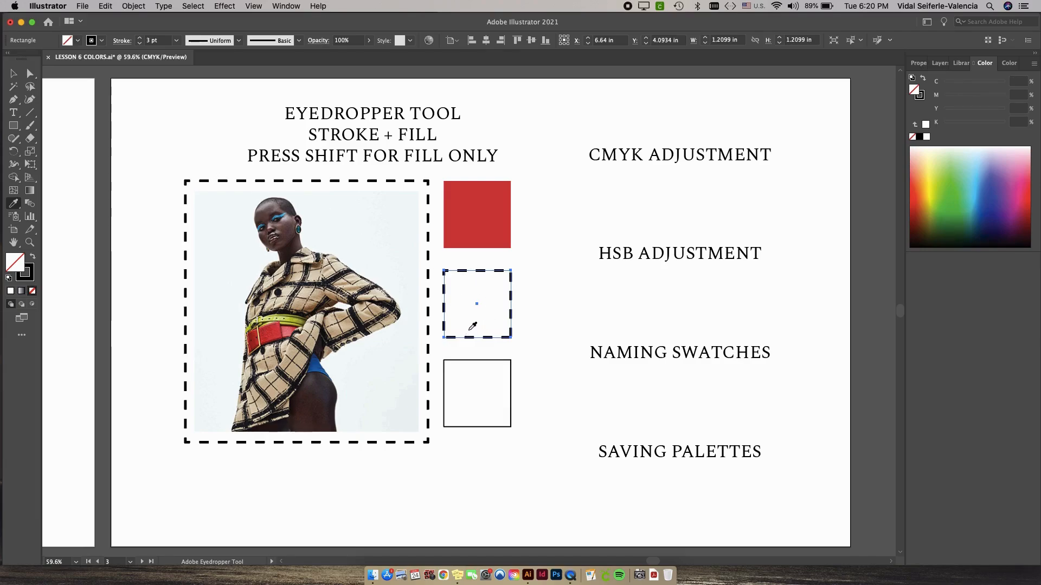
left_click(482, 276)
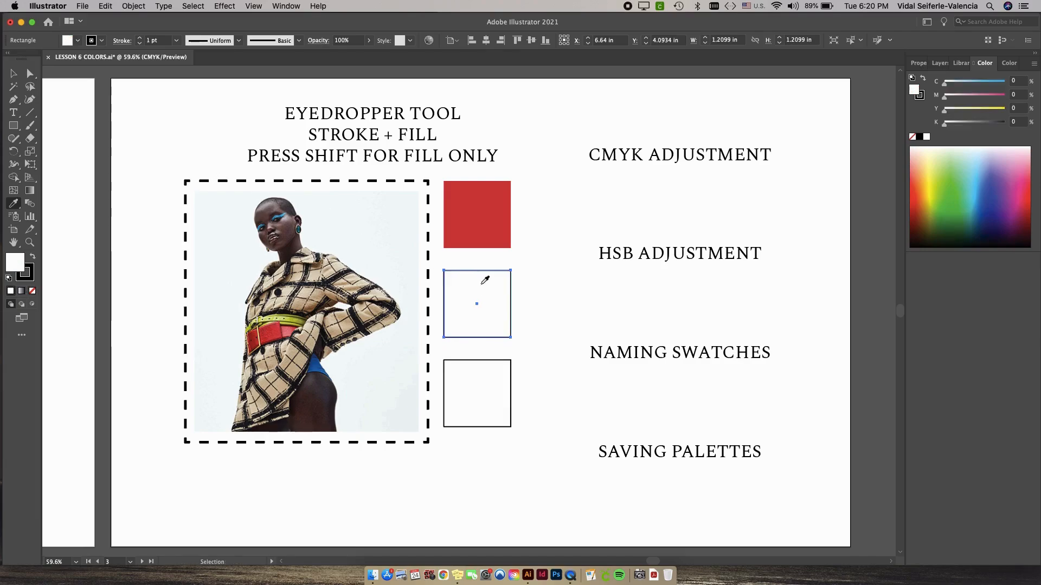
left_click(186, 181)
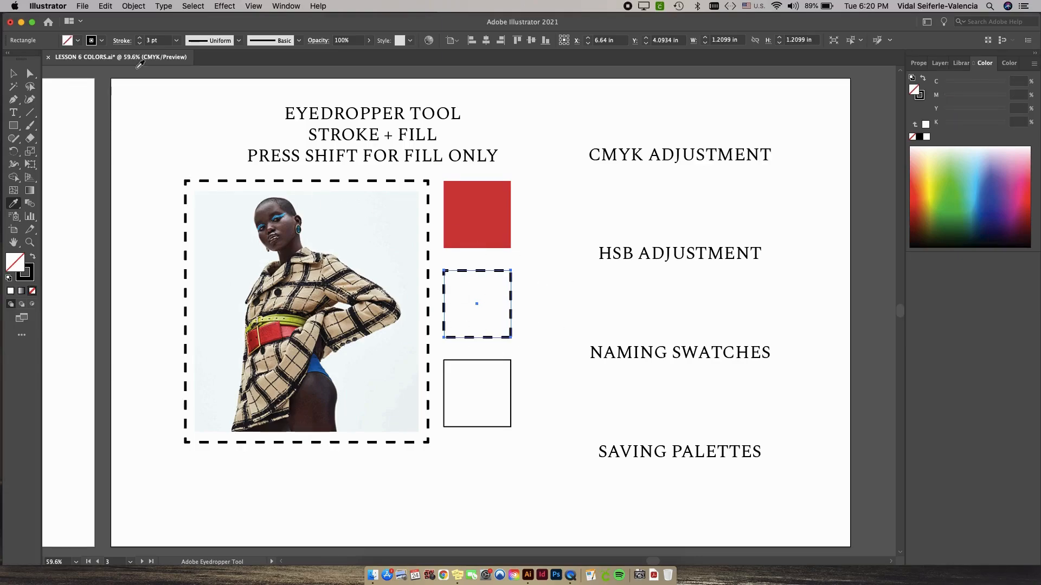
left_click(123, 41)
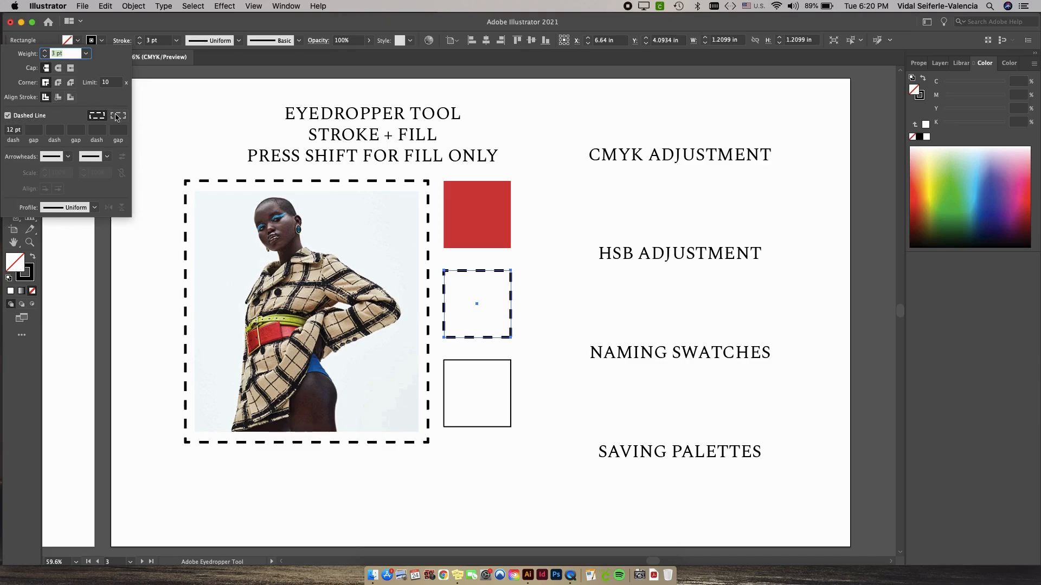
left_click(174, 134)
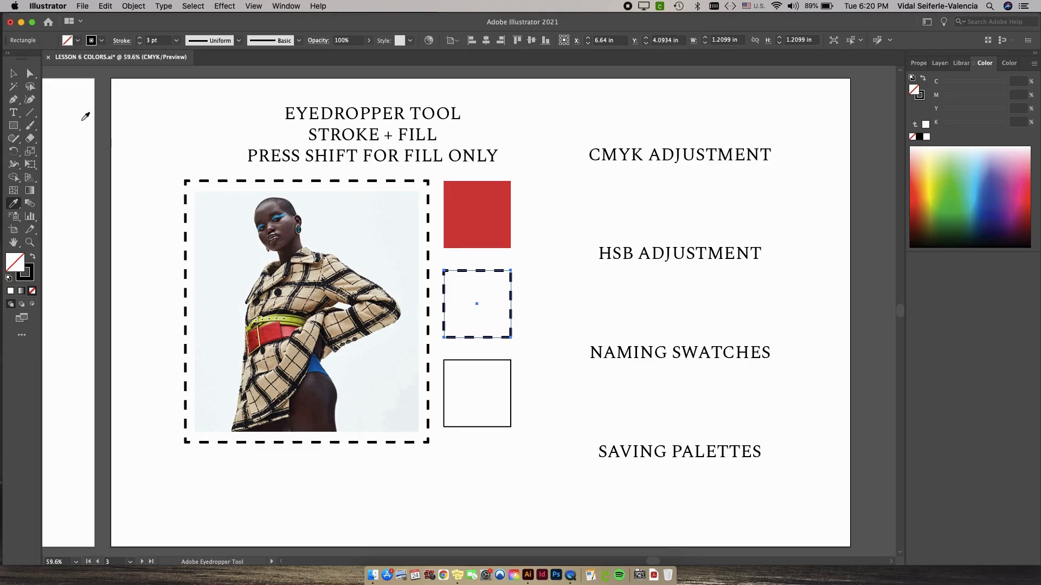
left_click(13, 74)
left_click(199, 148)
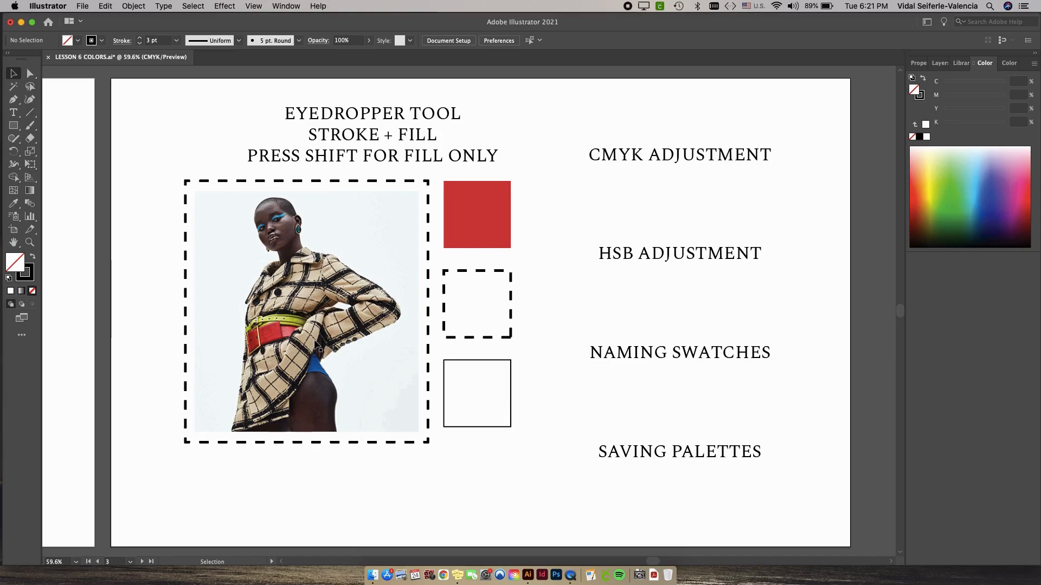
Give the middle square the bottom square's white fill and 1 pt black stroke with the Eyedropper, and deselect it.
left_click(482, 271)
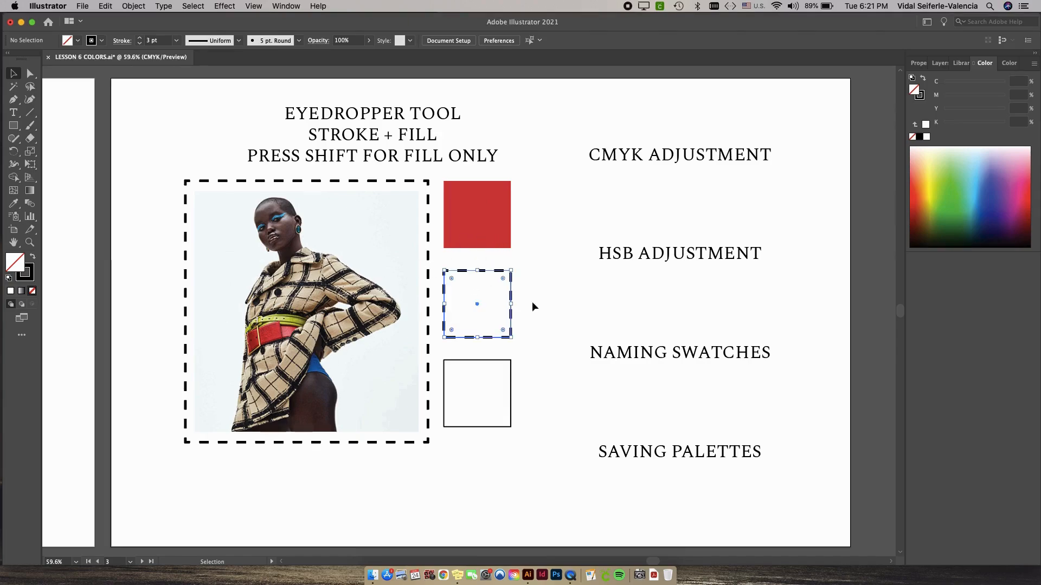
key("i")
left_click(494, 364)
key("v")
left_click(531, 324)
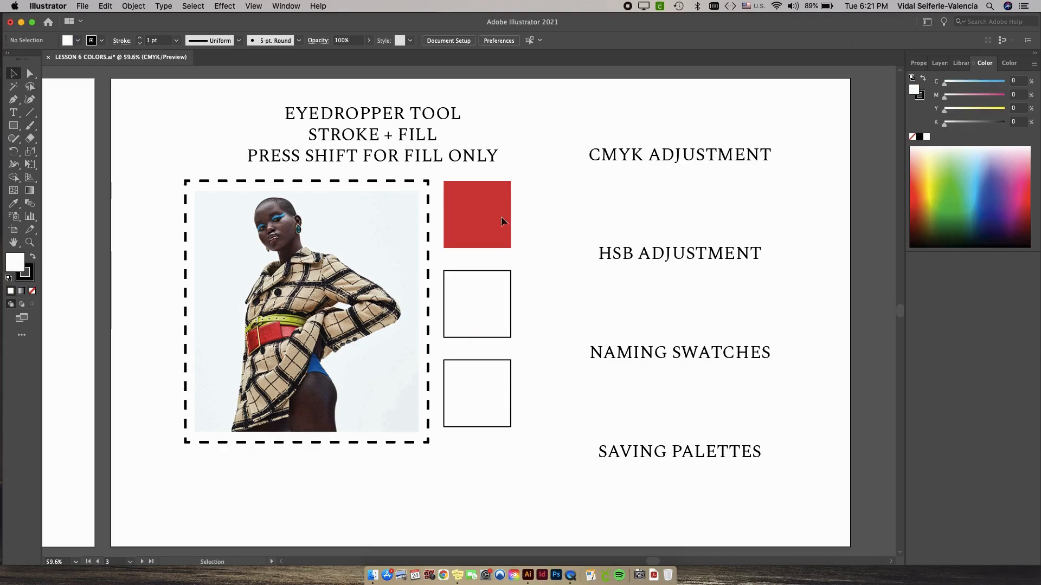
Fill the middle square with lime green by sampling several spots on the model's narrow belt with the Eyedropper, ending on a bright one.
left_click(505, 317)
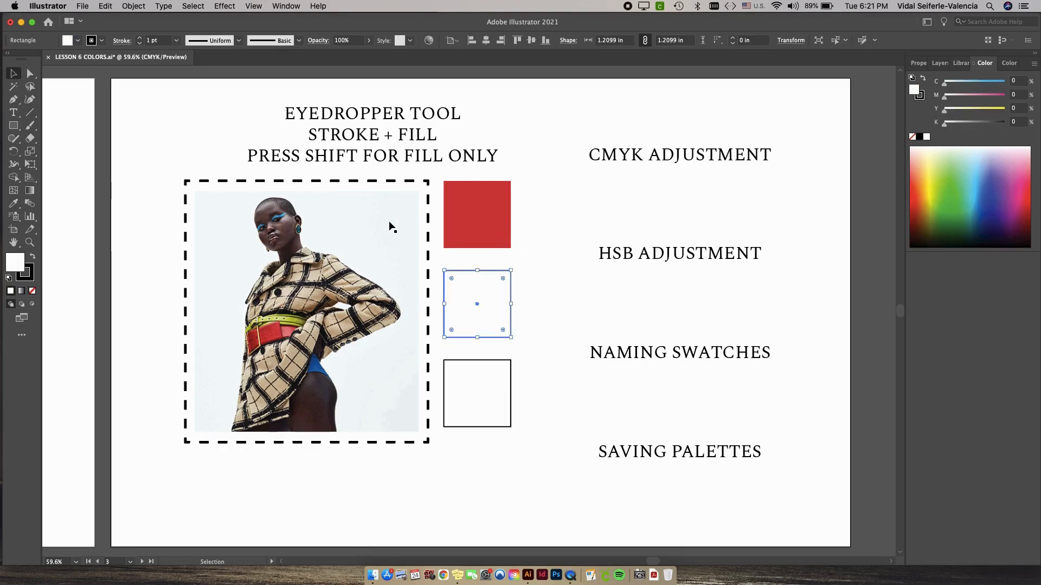
key("i")
scroll(297, 288, "up", 10)
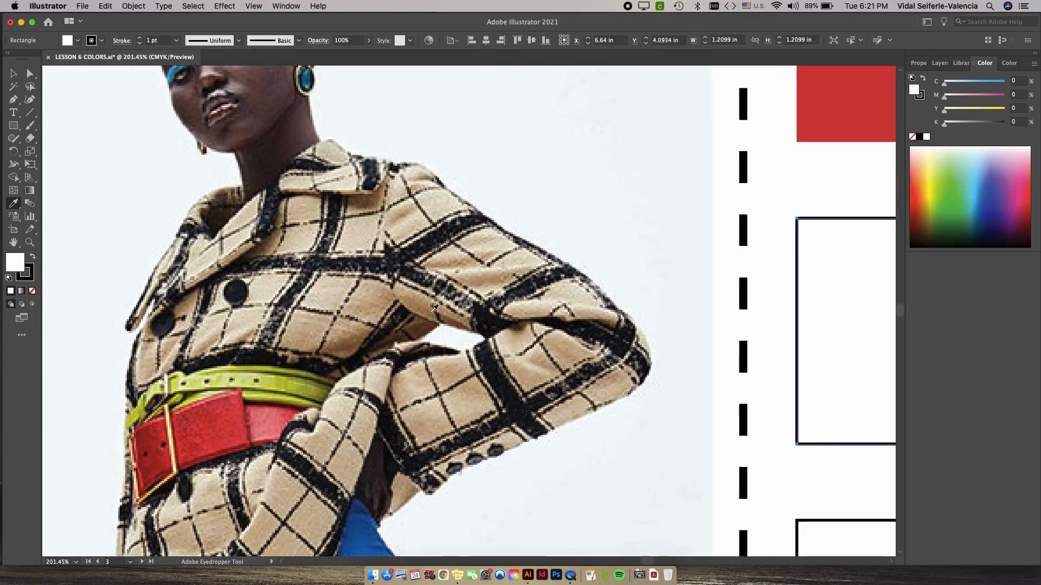
scroll(299, 285, "down", 6)
left_click(288, 223)
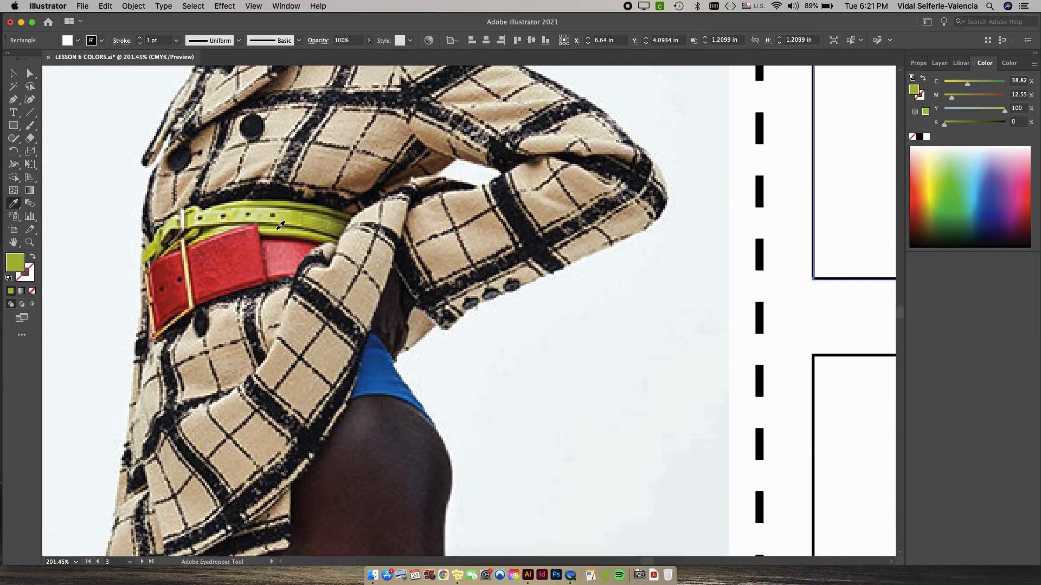
left_click(310, 224)
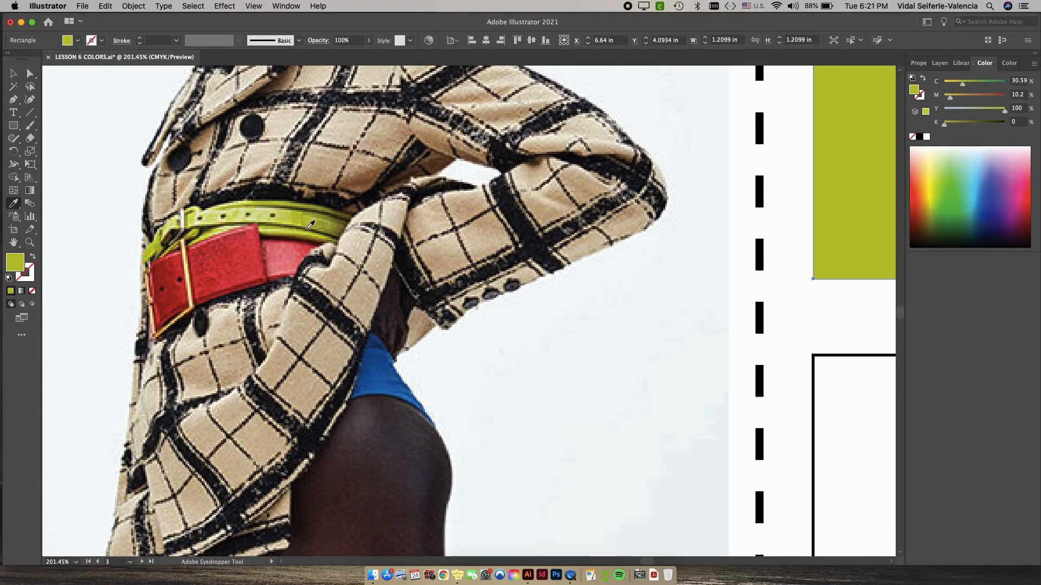
left_click(316, 211)
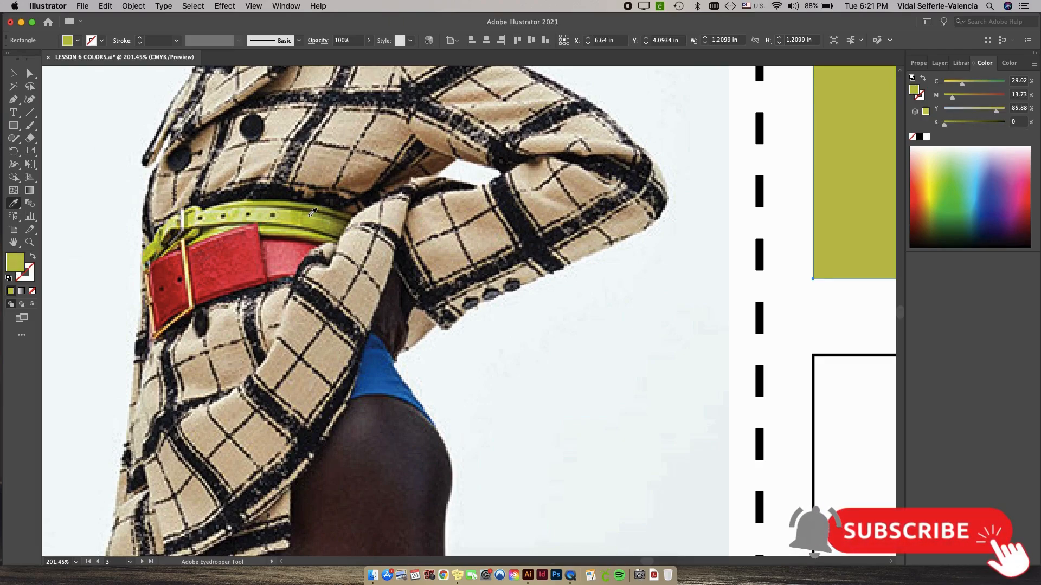
left_click(246, 214)
left_click_drag(246, 215, 253, 217)
key("space")
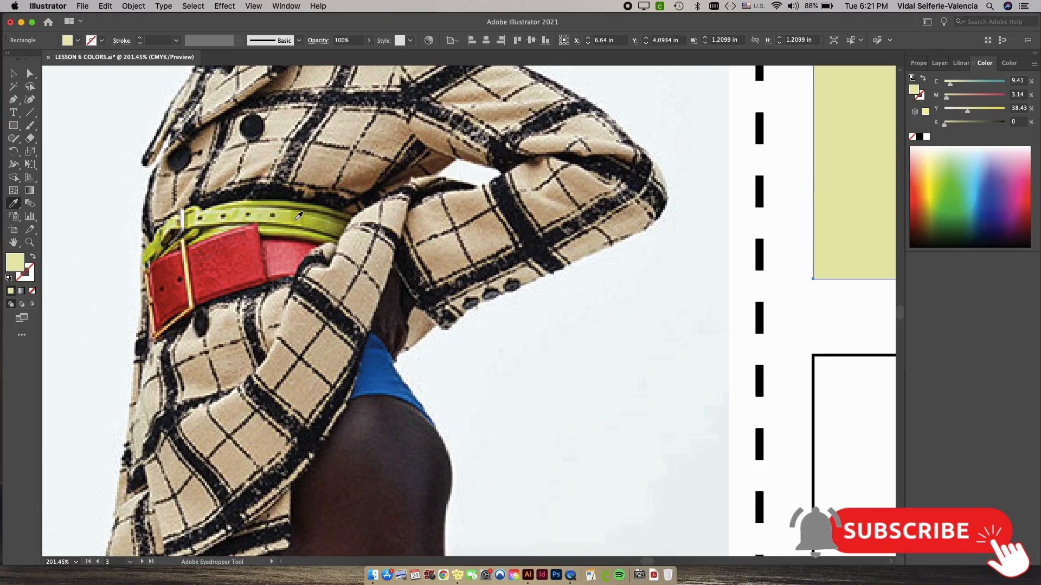
scroll(298, 217, "down", 5)
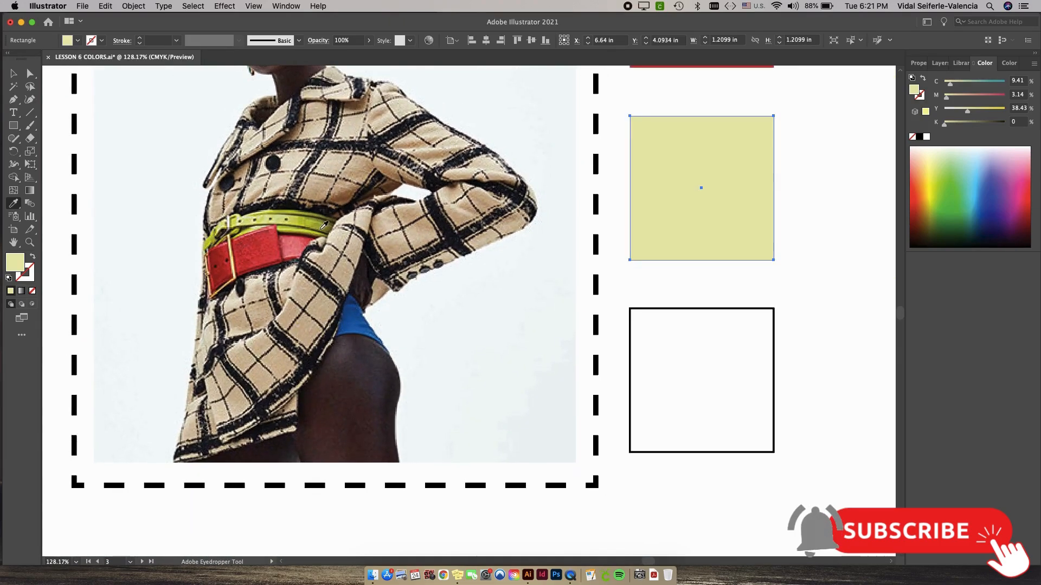
left_click(301, 217)
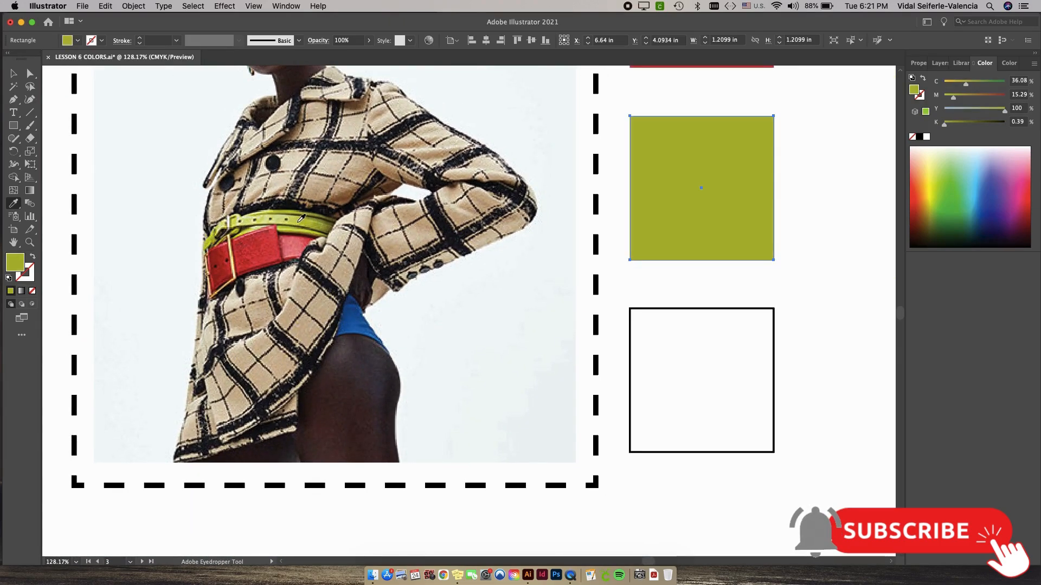
left_click(305, 217)
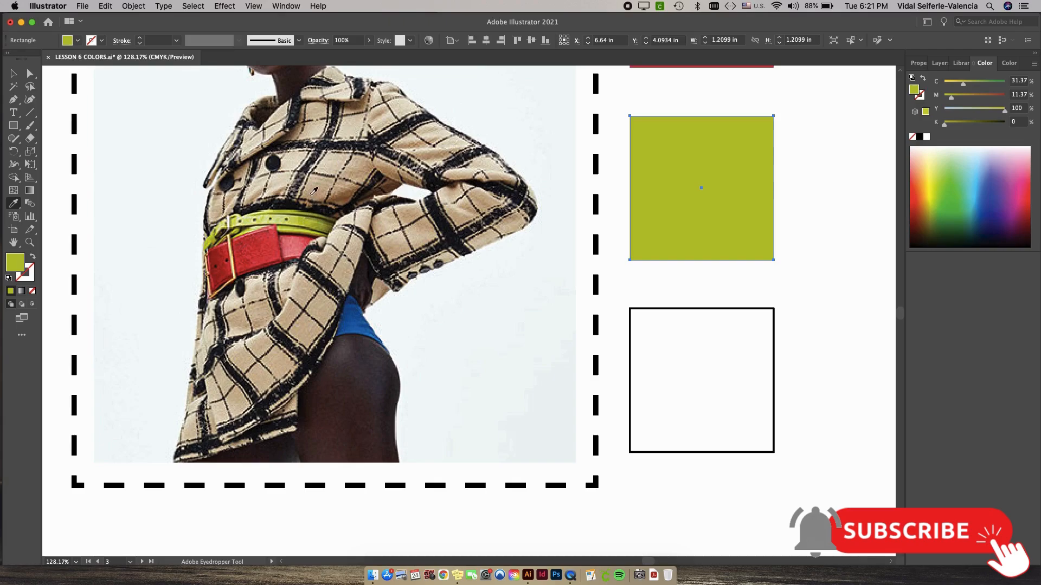
Fill the bottom square with the blue sampled from the model's blue garment, keeping the square's 1 pt black stroke.
key("v")
left_click(665, 312)
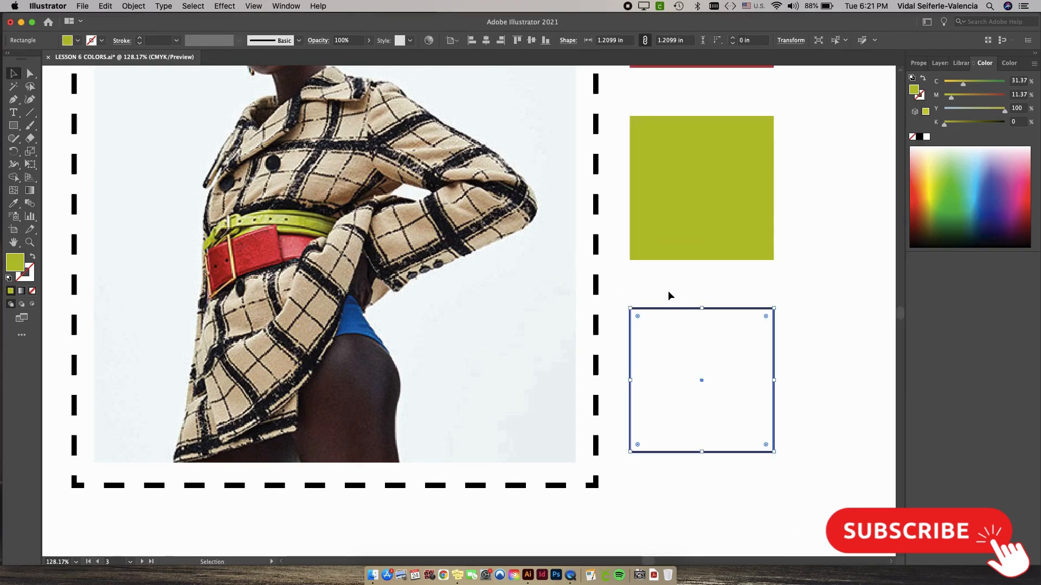
left_click_drag(627, 213, 529, 319)
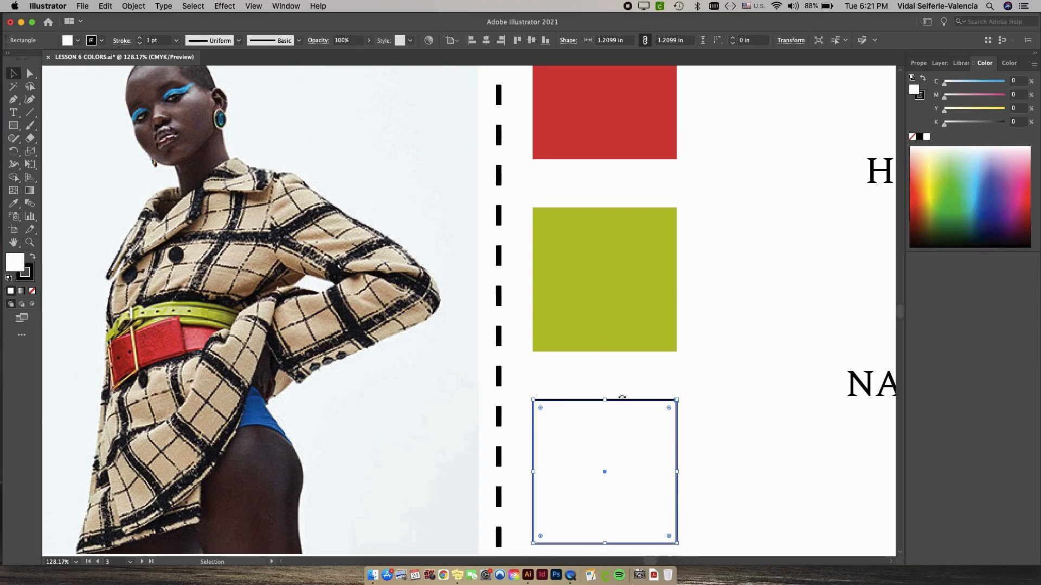
scroll(623, 376, "left", 3)
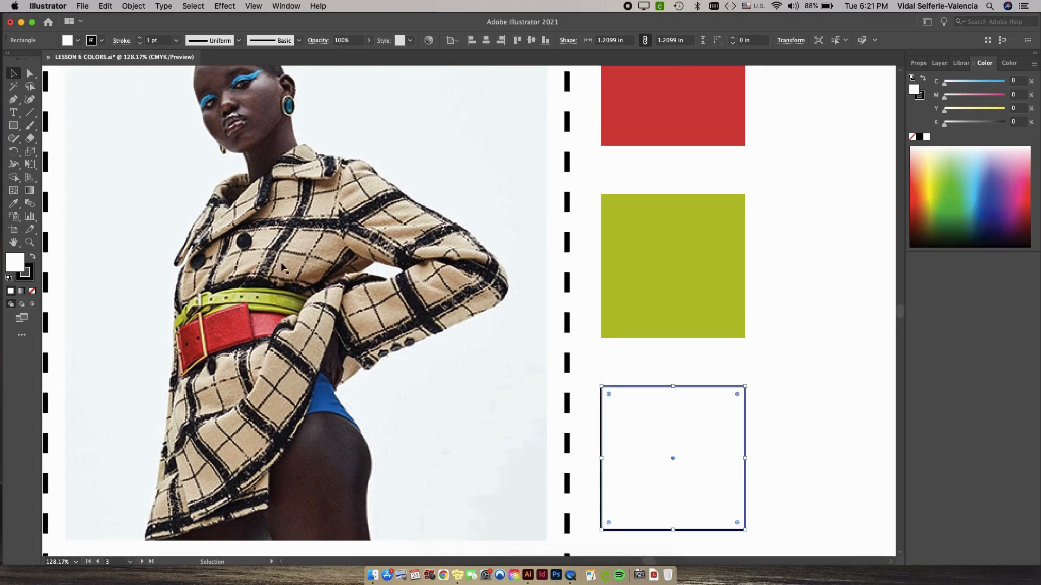
left_click(12, 208)
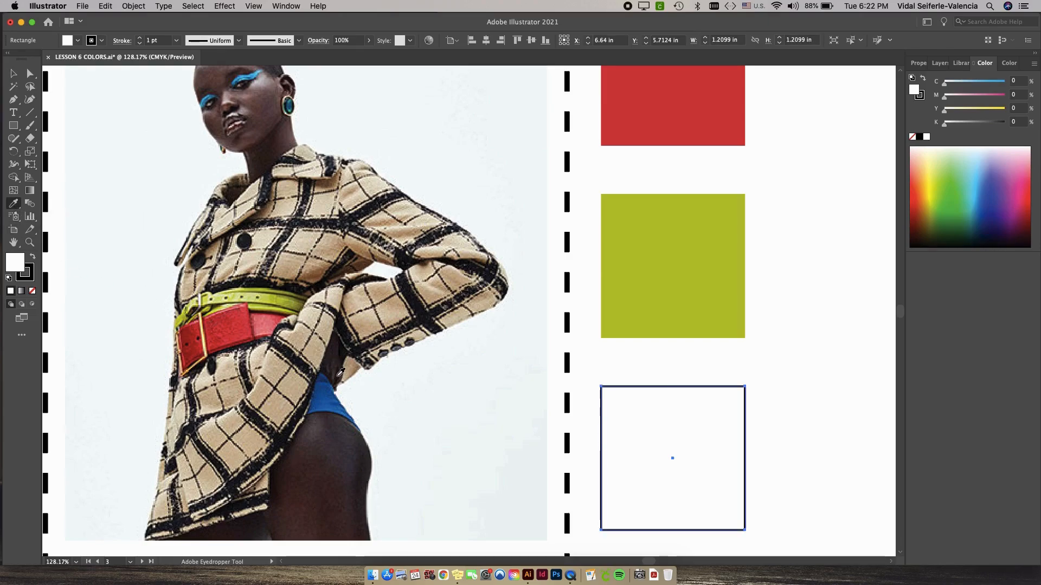
left_click(329, 396)
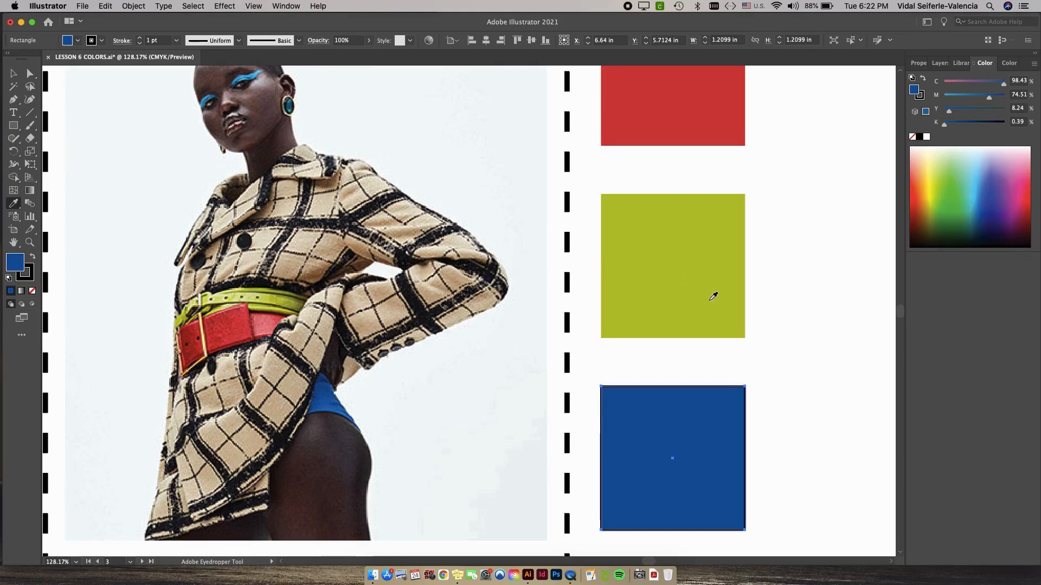
Add a 1 pt near-black stroke of about C 82, M 70, Y 61, K 79 to the red and lime green squares.
key("v")
left_click(797, 369)
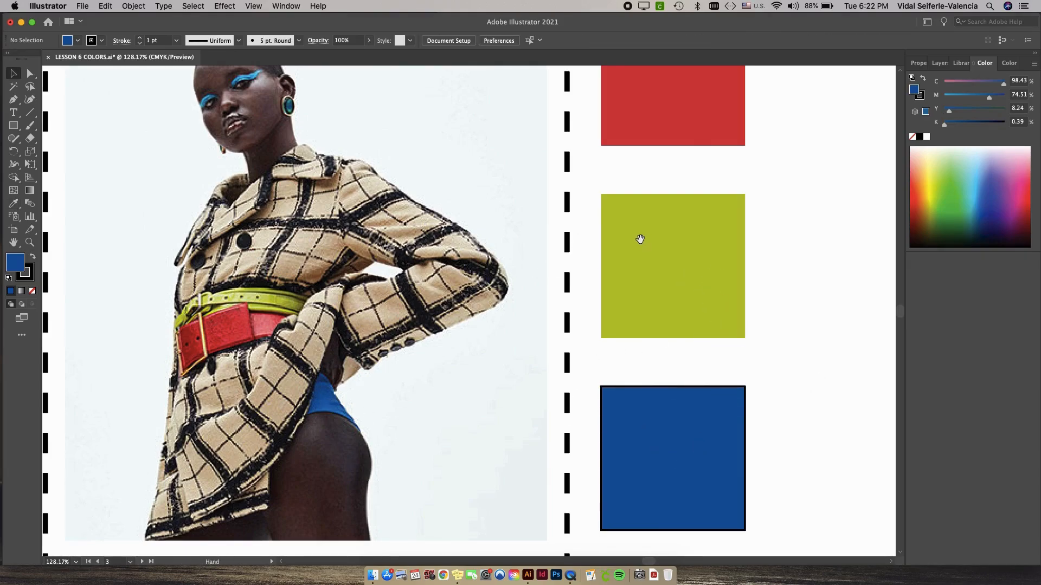
scroll(640, 235, "down", 5)
left_click(618, 271)
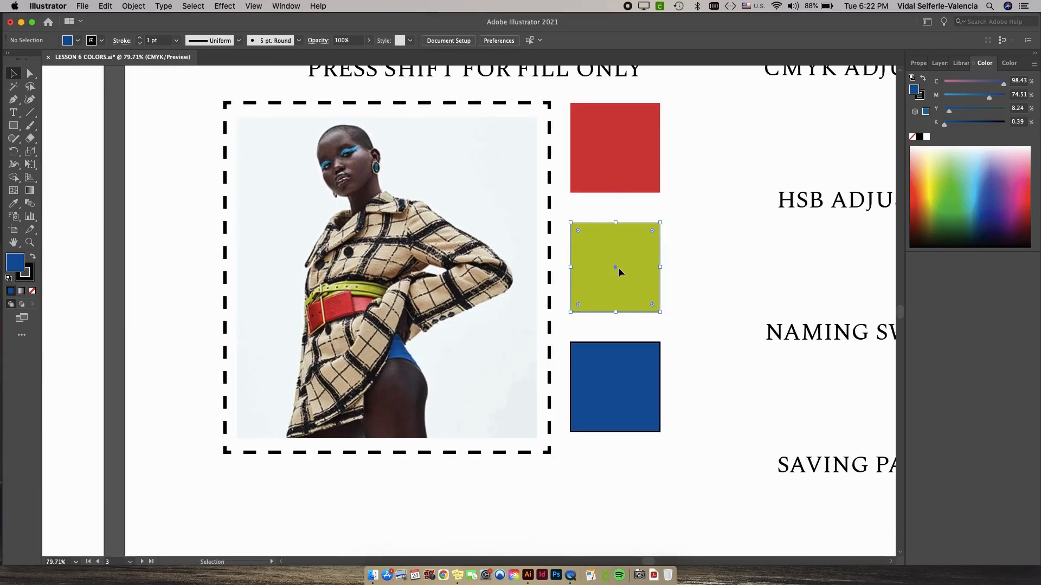
left_click(618, 166, "shift")
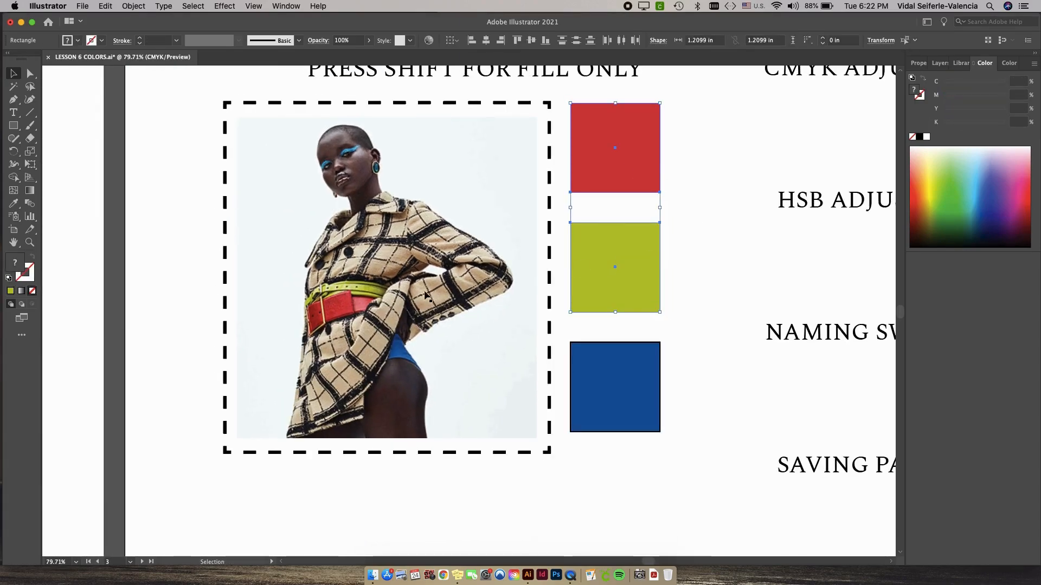
double_click(30, 277)
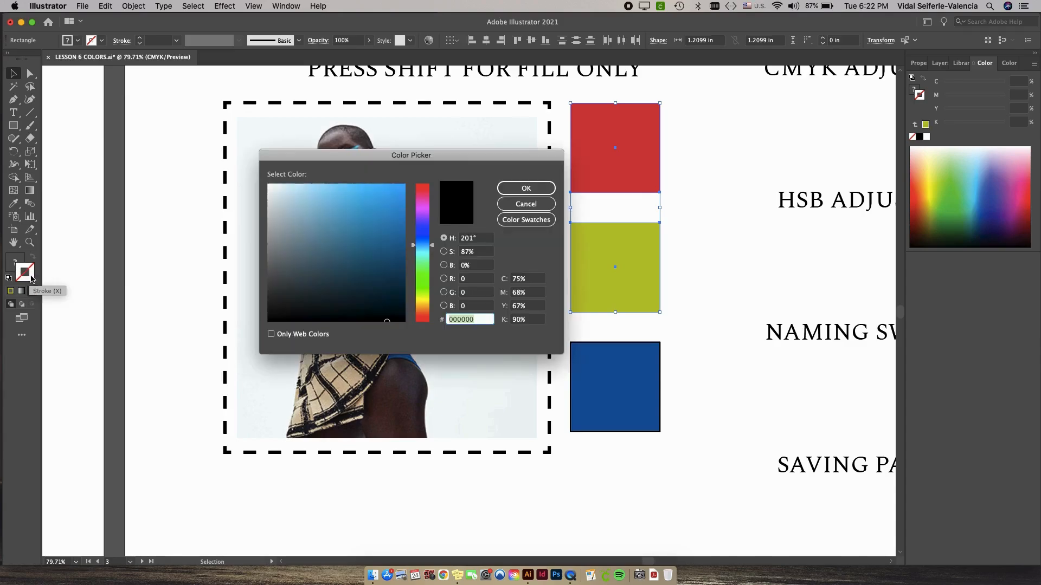
left_click_drag(387, 290, 396, 308)
left_click(512, 188)
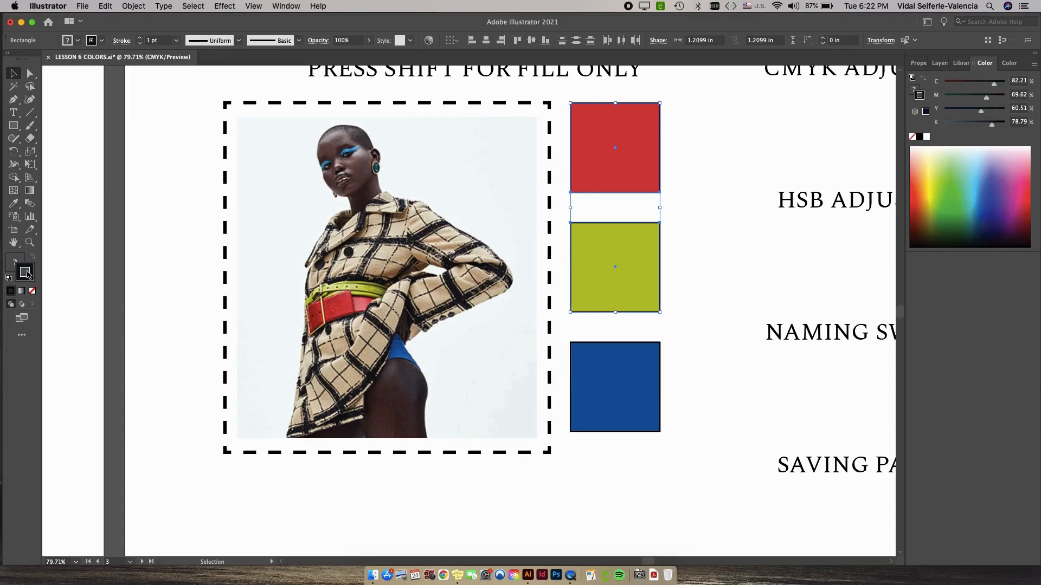
Set the stroke of the red and lime green squares to pure black, 000000, and deselect them.
double_click(25, 272)
type("000000")
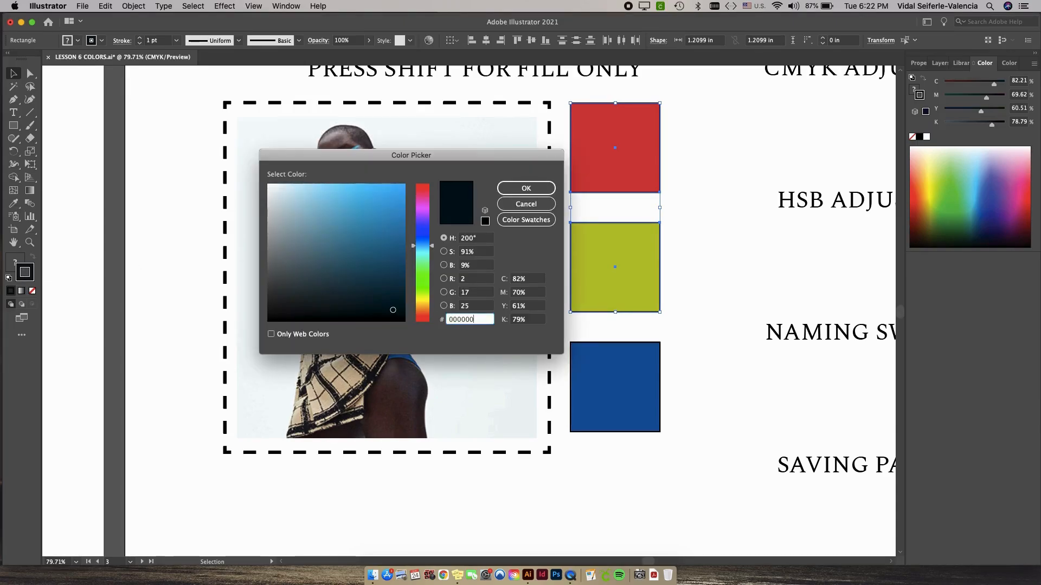
left_click(526, 189)
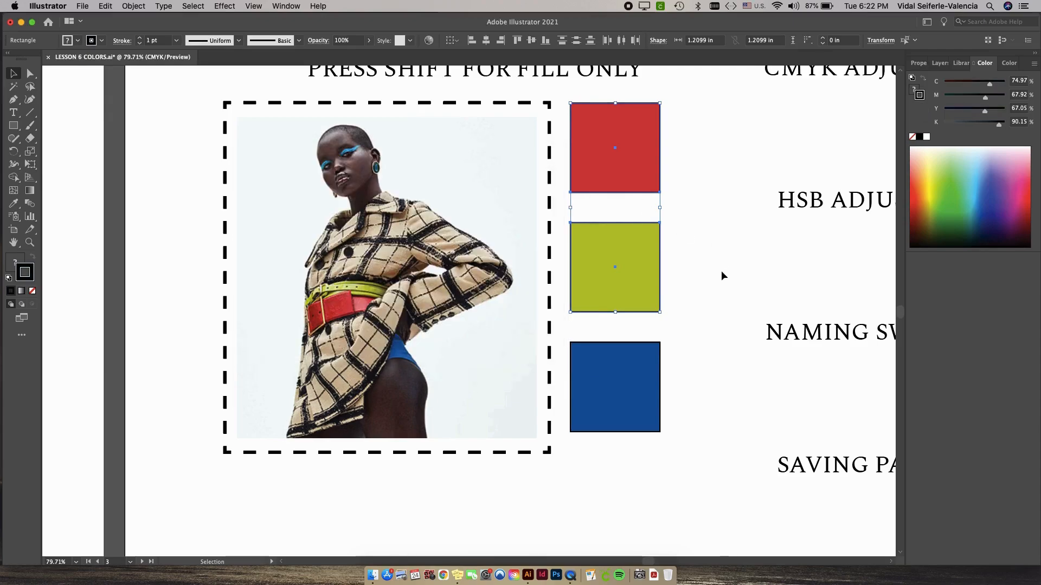
left_click(720, 270)
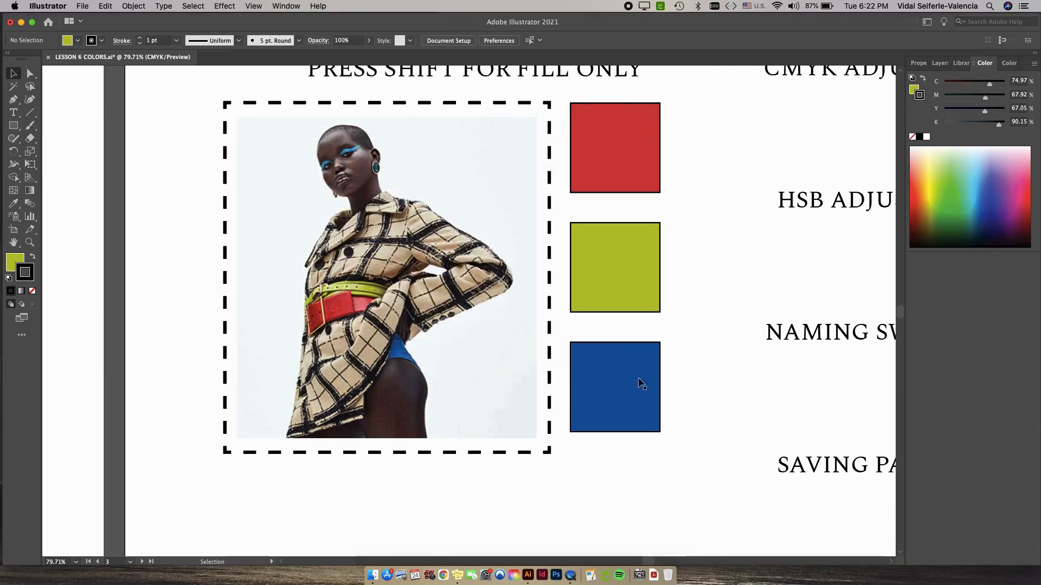
With nothing selected, sample a light yellow-green from the color spectrum as the active stroke color.
left_click_drag(731, 226, 600, 258)
scroll(573, 250, "down", 1)
scroll(573, 249, "down", 1)
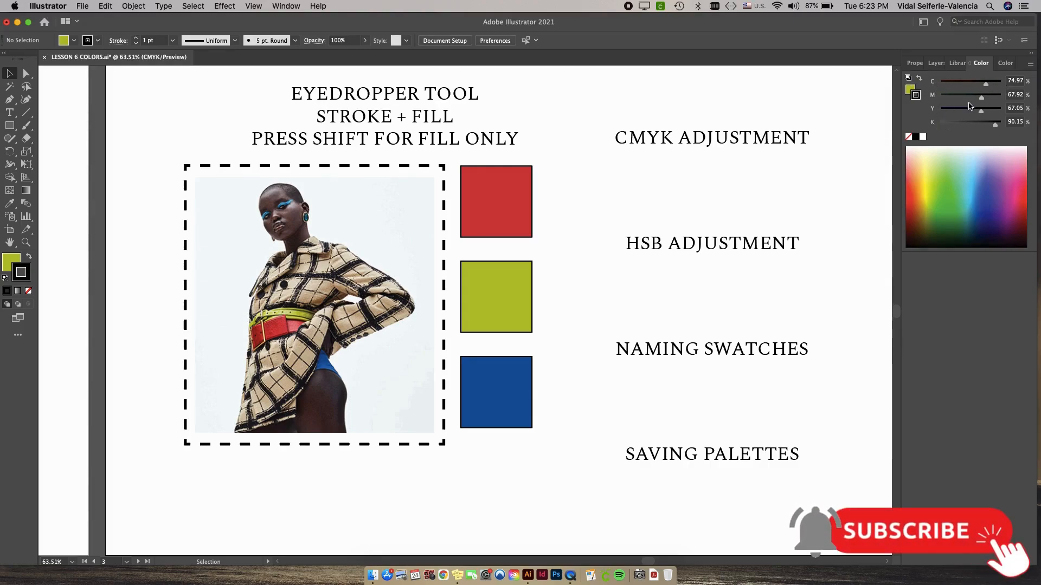
mouse_move(948, 175)
left_mouse_down()
mouse_move(978, 176)
mouse_move(948, 188)
mouse_move(939, 173)
left_mouse_up()
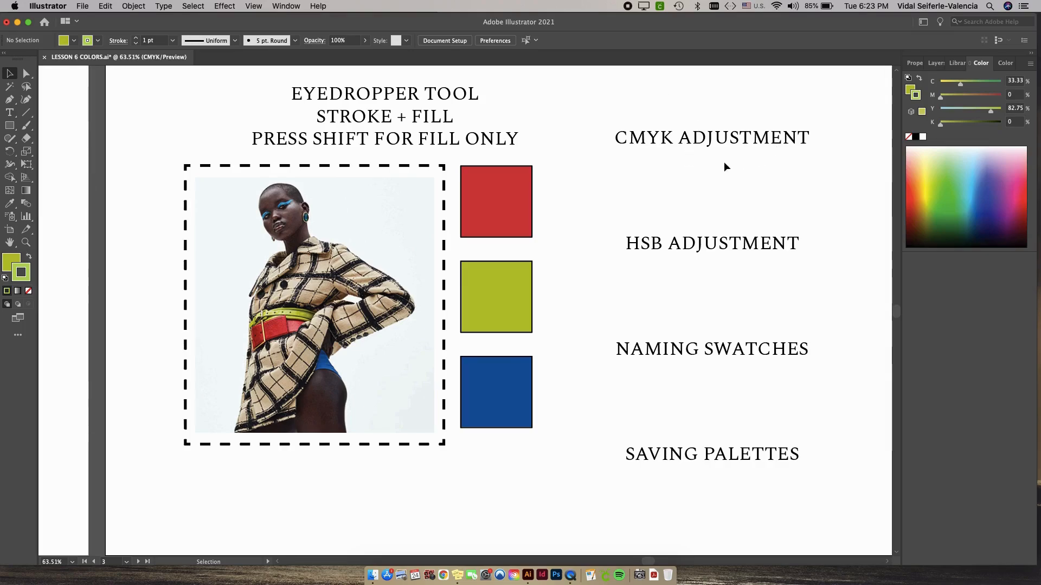
Select the red square, make its fill active, and try cyan at 100% before reducing it to 34%.
left_click(516, 198)
left_click(516, 198)
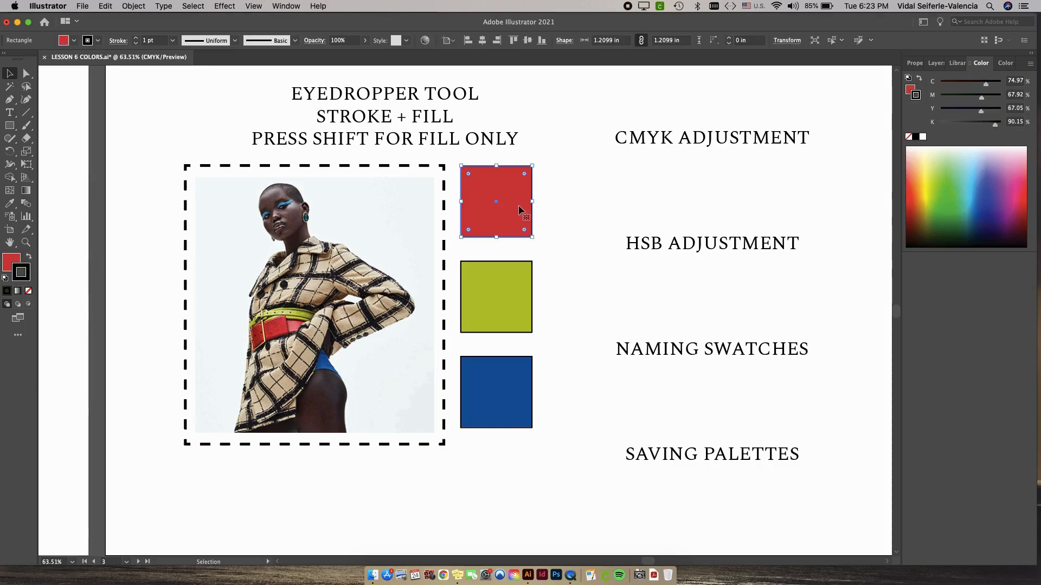
left_click(9, 266)
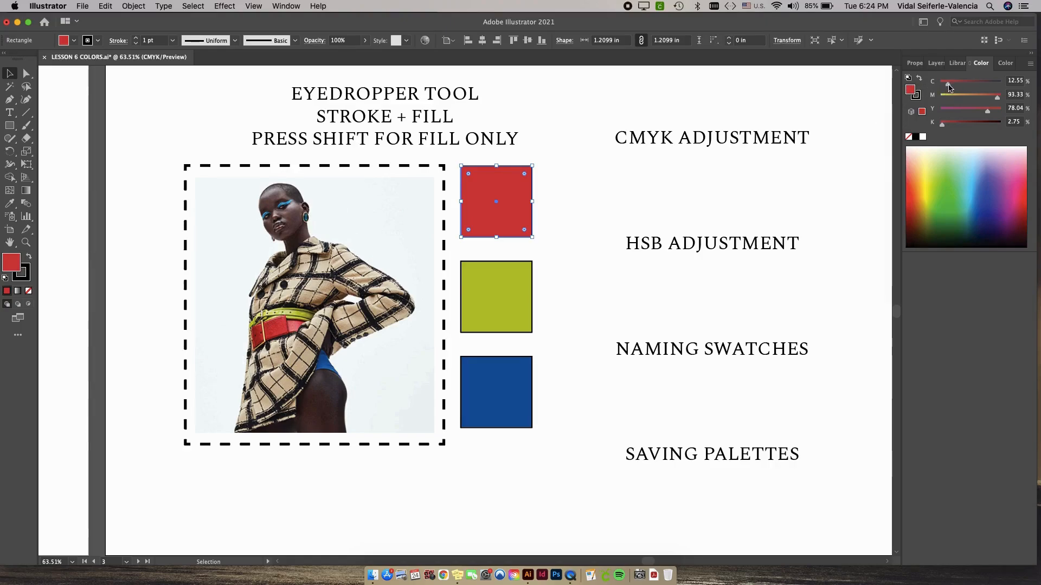
left_click_drag(950, 87, 1004, 86)
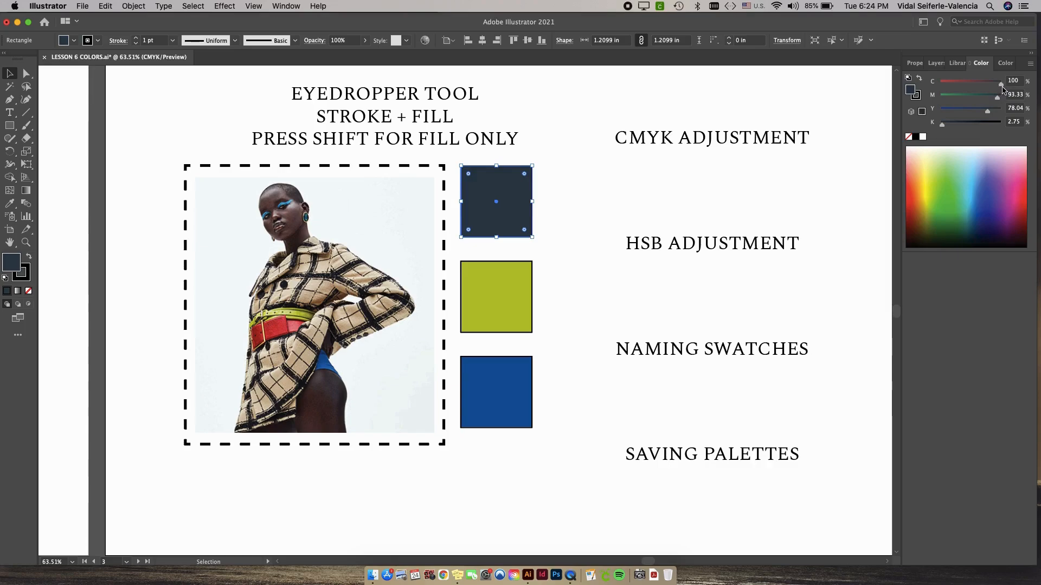
left_click_drag(1000, 85, 961, 84)
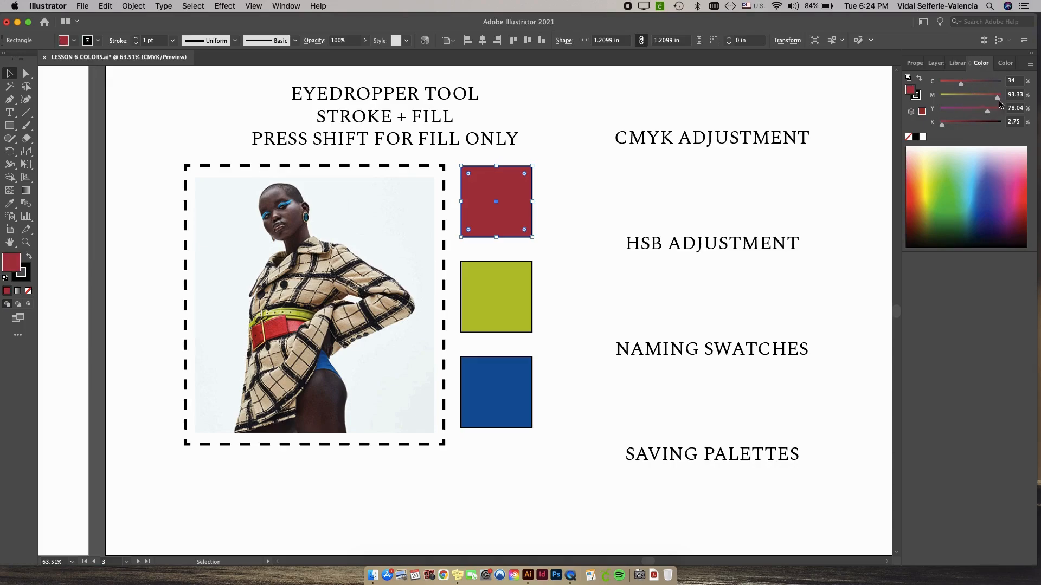
Set the top square's magenta to 90% and yellow to 33%, then try black at 100% and reduce it to a dark plum.
left_click_drag(999, 98, 975, 113)
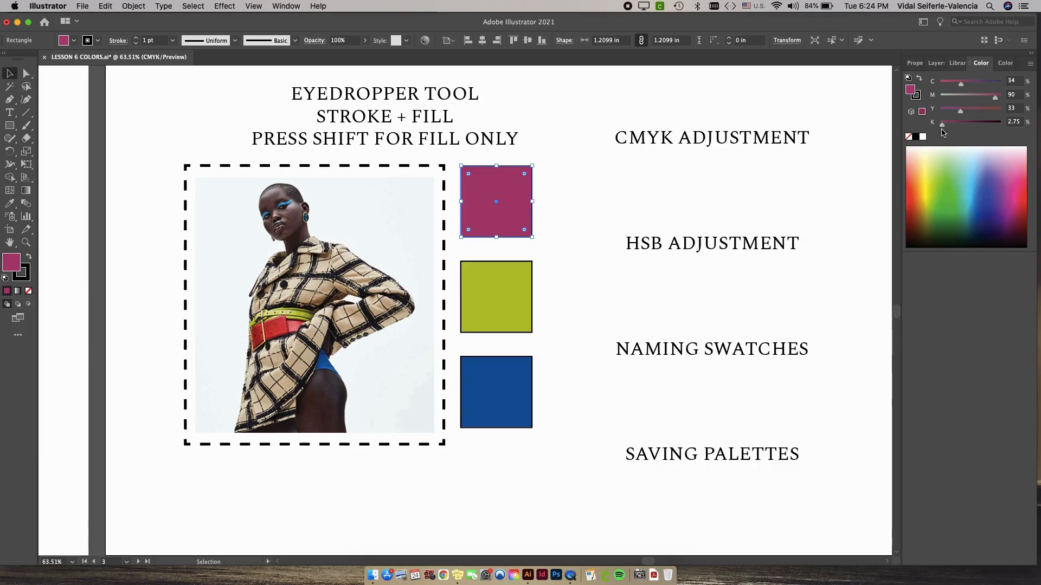
left_click_drag(942, 124, 1002, 124)
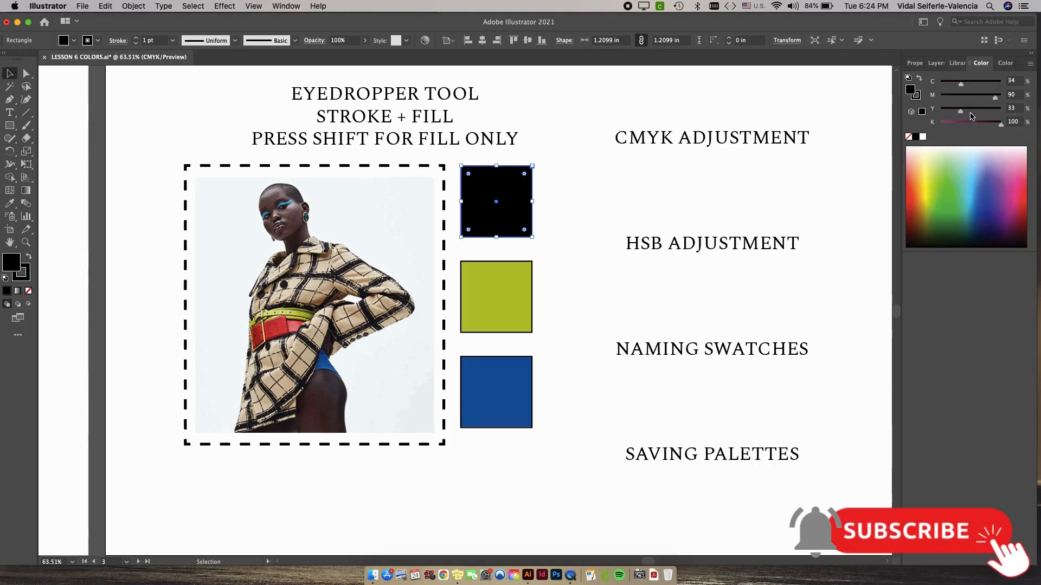
left_click_drag(999, 125, 971, 125)
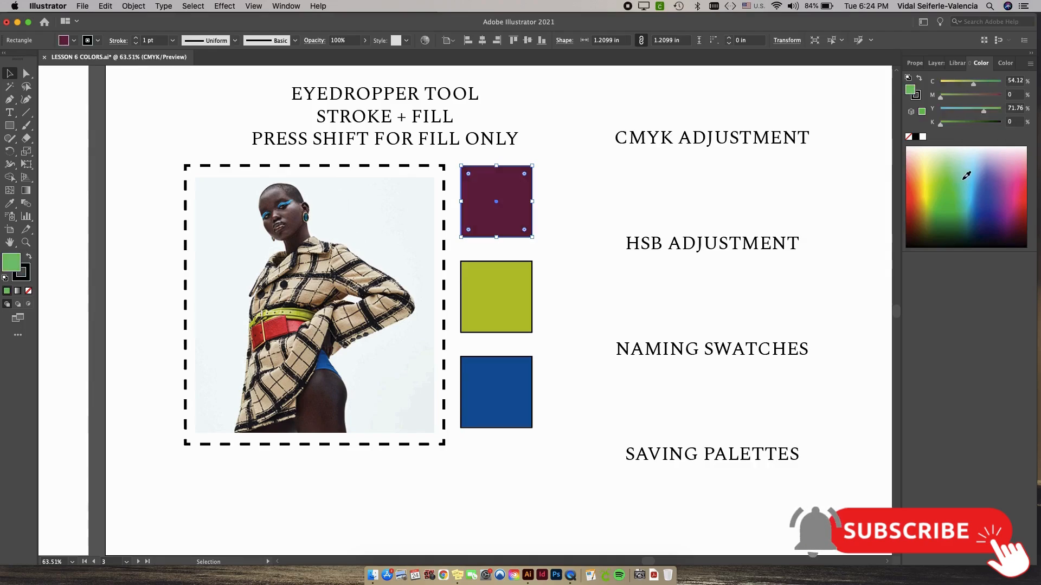
Fill the top square with a spectrum blue of C 82.35, M 66.67, Y 0, K 0 and lower its cyan to 73%.
left_click(963, 172)
left_click_drag(963, 171, 981, 176)
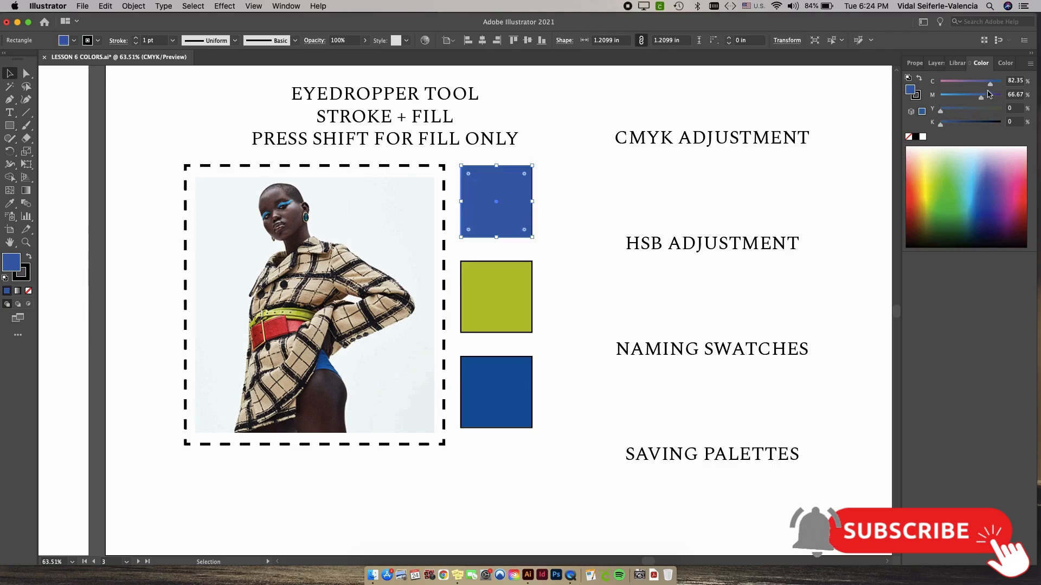
left_click_drag(990, 84, 985, 85)
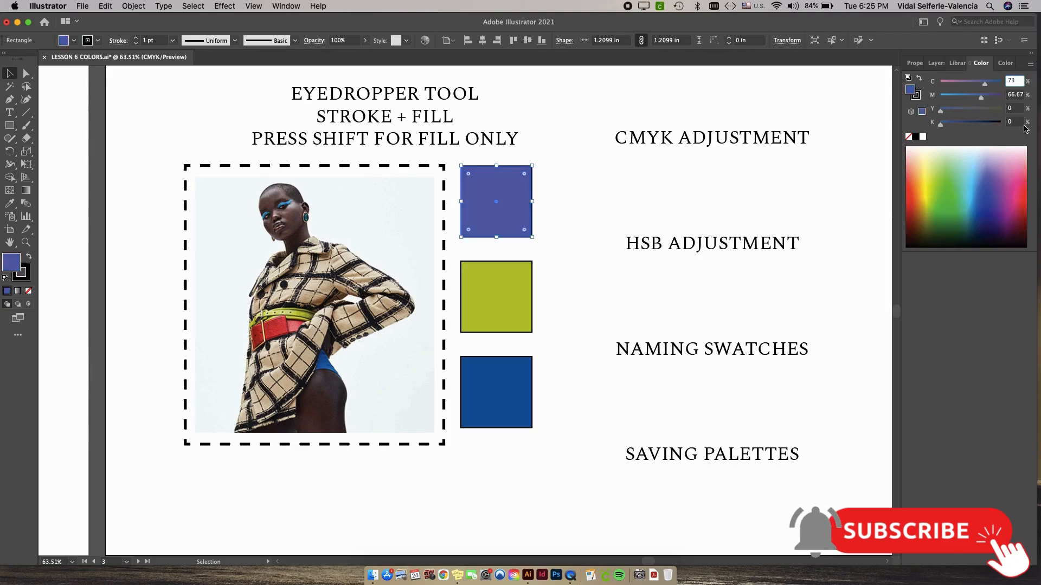
Lower the top square's cyan in small increments to 48% to turn the blue fill purple.
key("Down")
key("Down")
key("Down")
key("Down")
key("Down")
key("Down")
key("Down")
key("Down")
key("Down")
key("Down")
key("Down")
key("Down")
key("Down")
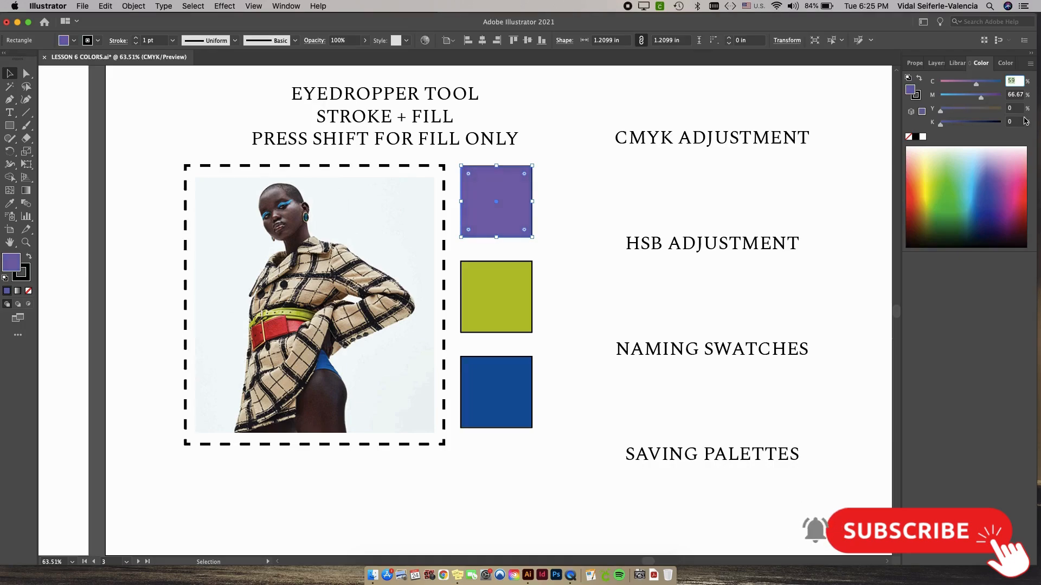
key("Down")
key("Down")
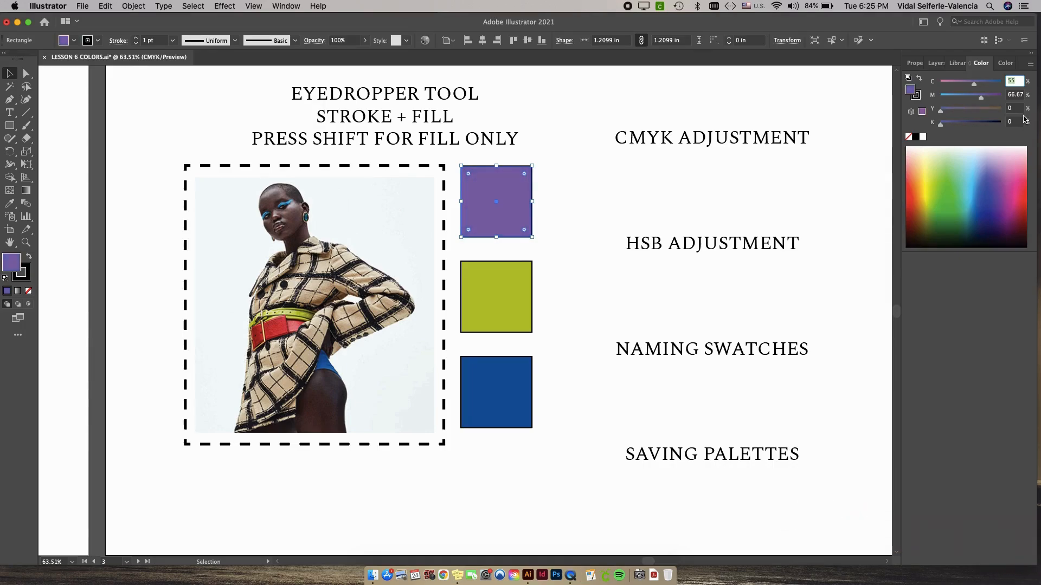
key("Down")
Set the top square's magenta to 70%, raise it in small increments to 74%, and deselect the square.
left_click(1014, 96)
type("70")
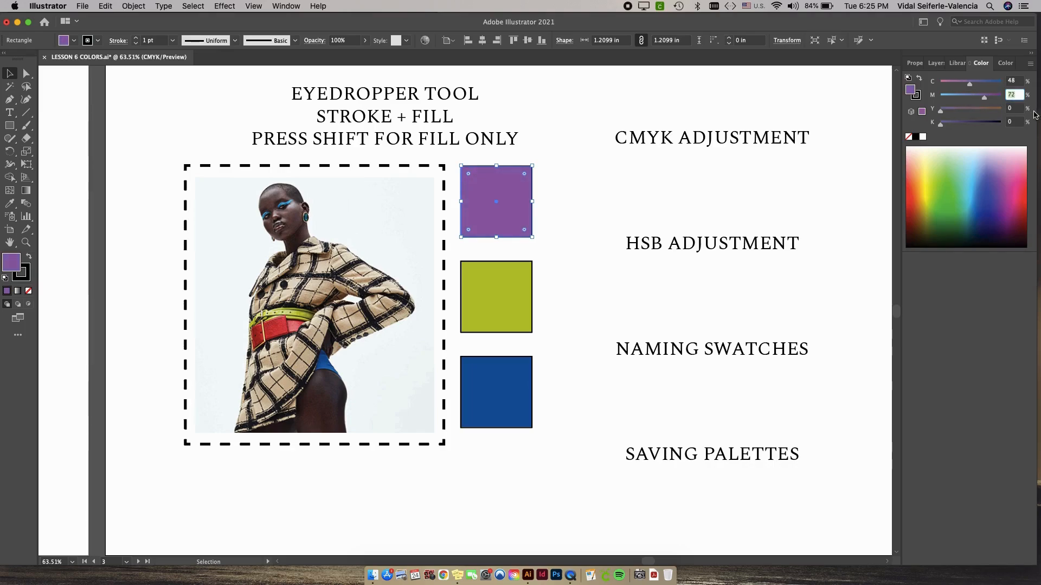
key("Up")
key("Up")
left_click(821, 175)
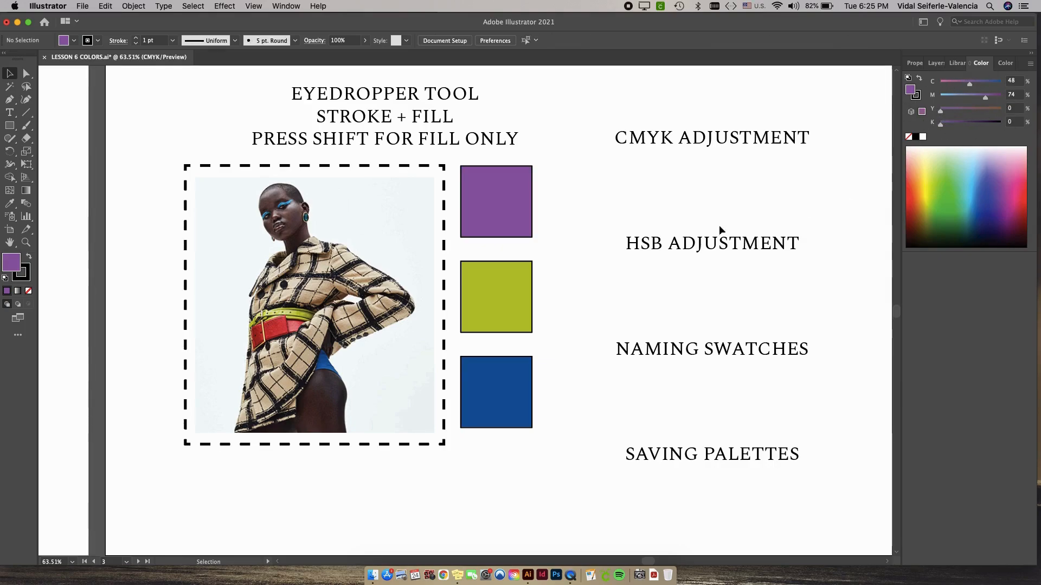
Select the lime green middle square and open the list of color modes for its fill.
left_click(509, 291)
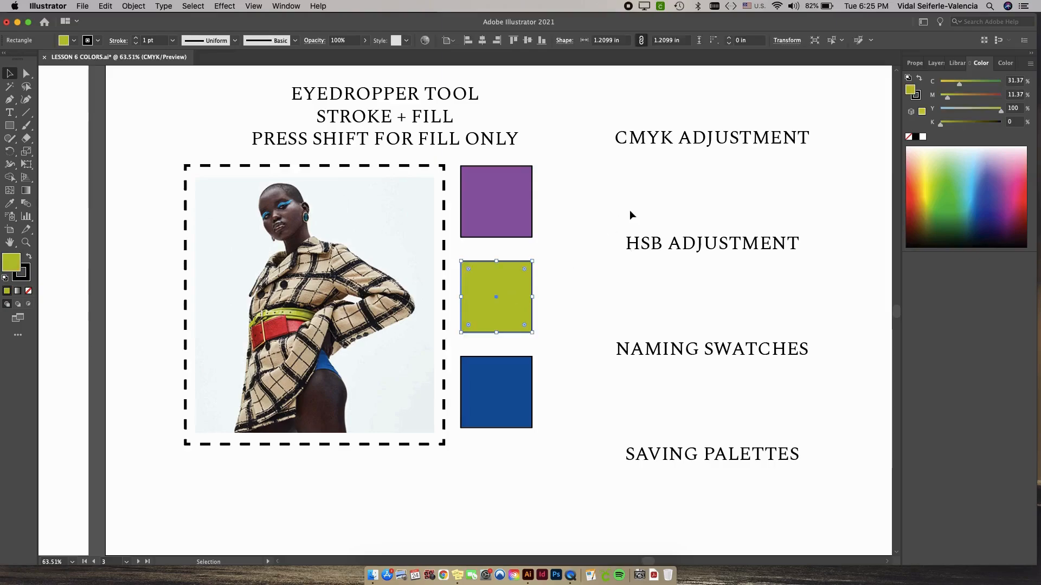
left_click(1030, 64)
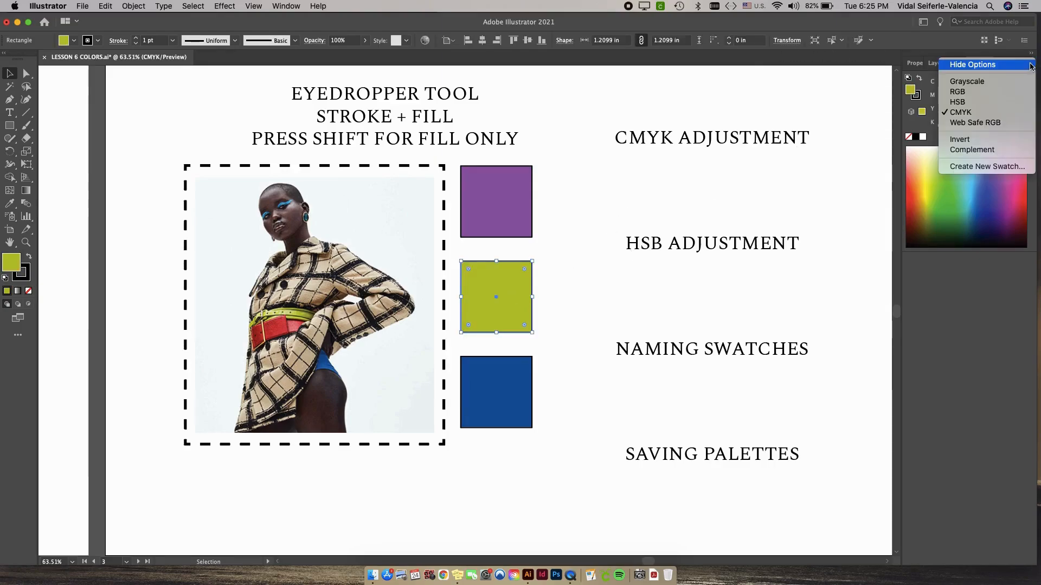
left_click(974, 272)
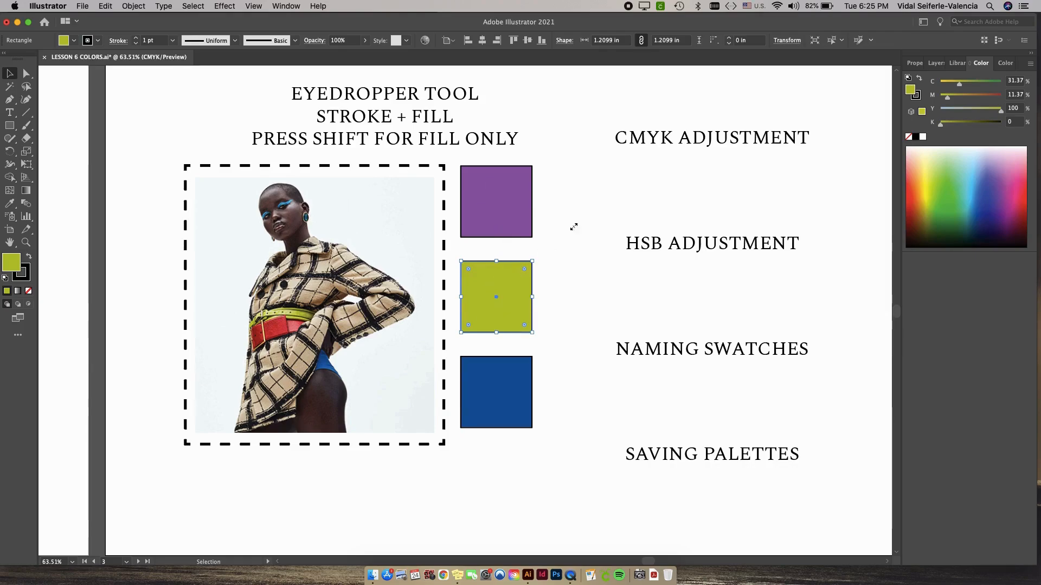
left_click(1031, 67)
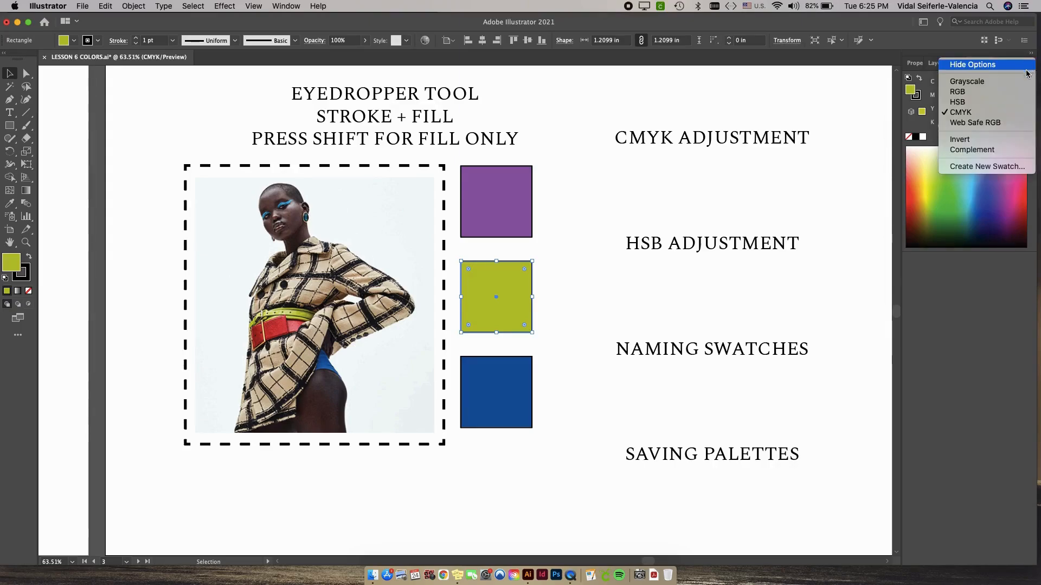